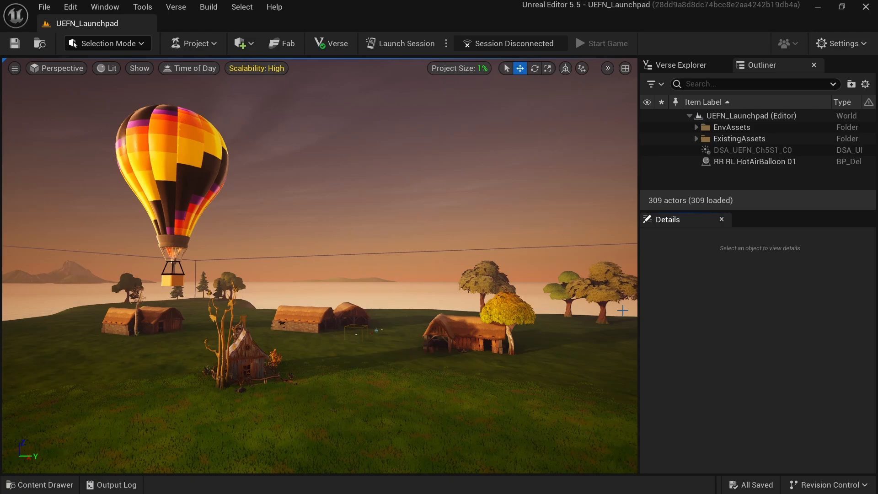
# Step: Create a folder named Sequences in the UEFN_Launchpad Content folder
pyautogui.click(55, 485)
pyautogui.click(85, 383)
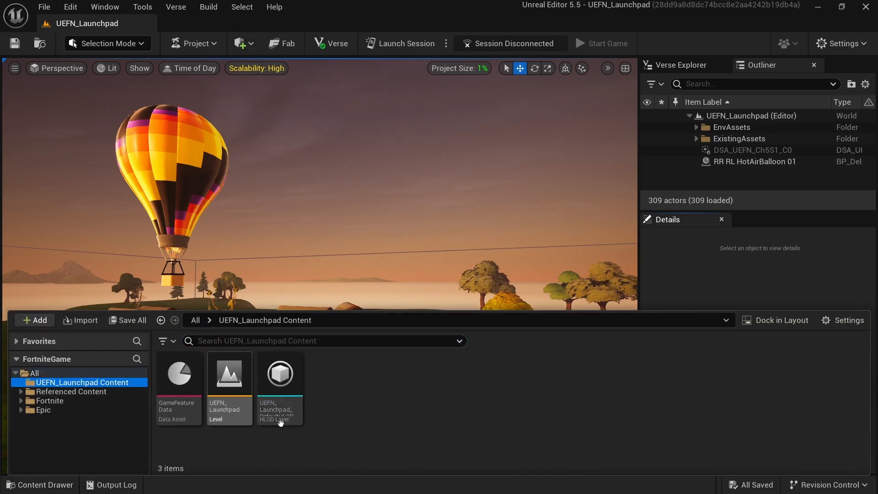
pyautogui.rightClick(353, 379)
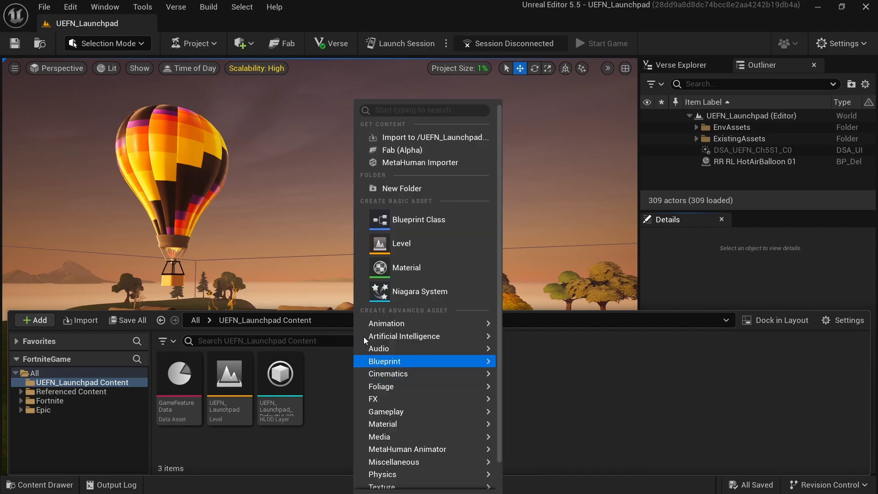
pyautogui.click(406, 186)
pyautogui.write('Sequences')
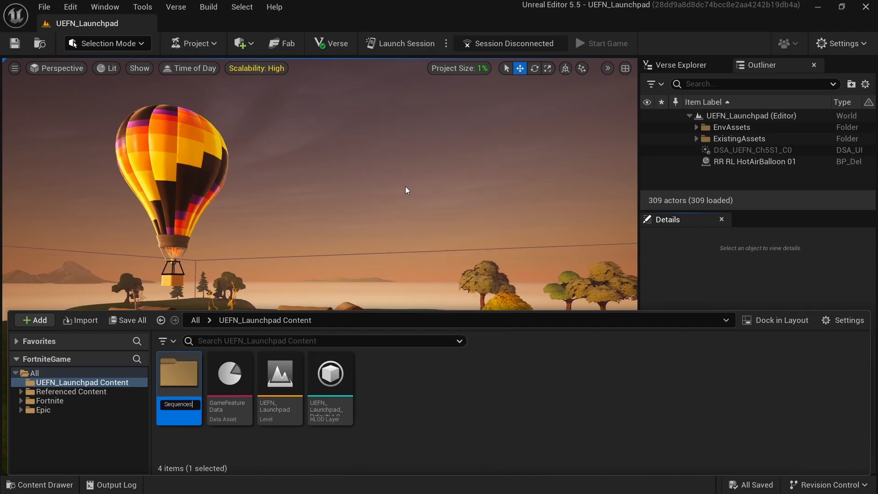
pyautogui.press('Return')
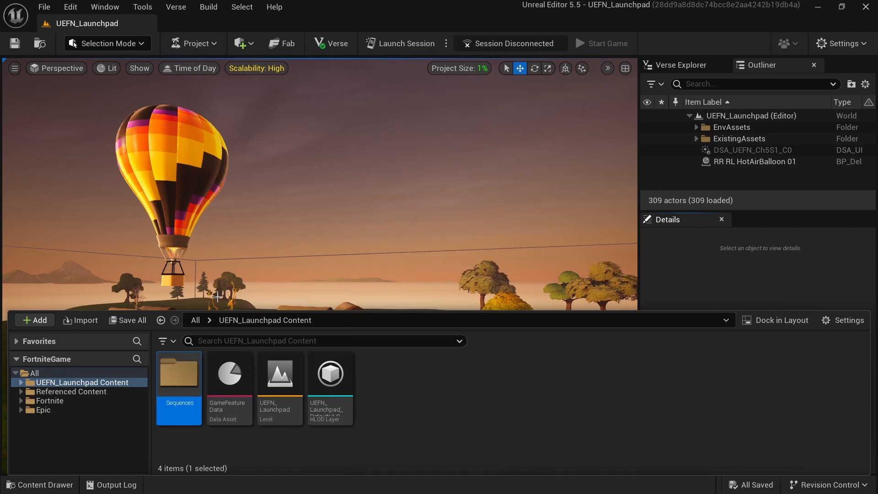
# Step: Create a Level Sequence named Balloon_Seq inside the Sequences folder
pyautogui.doubleClick(178, 373)
pyautogui.rightClick(211, 386)
pyautogui.moveTo(211, 386)
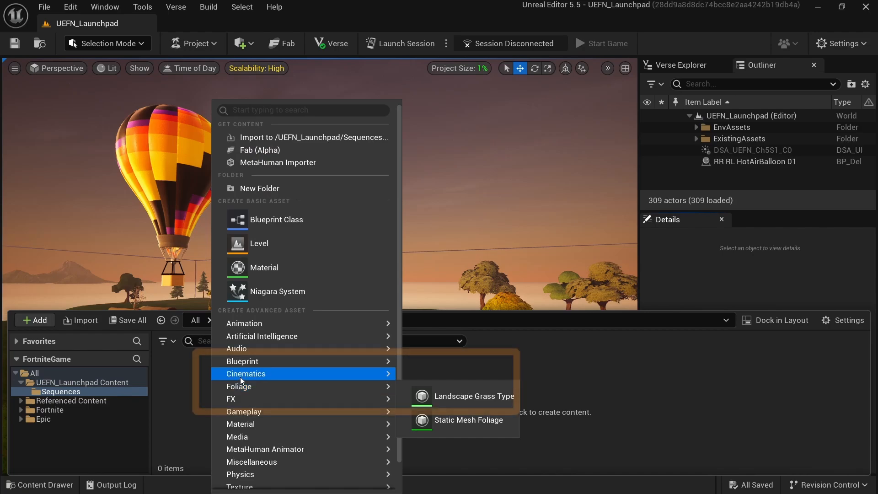
pyautogui.moveTo(254, 376)
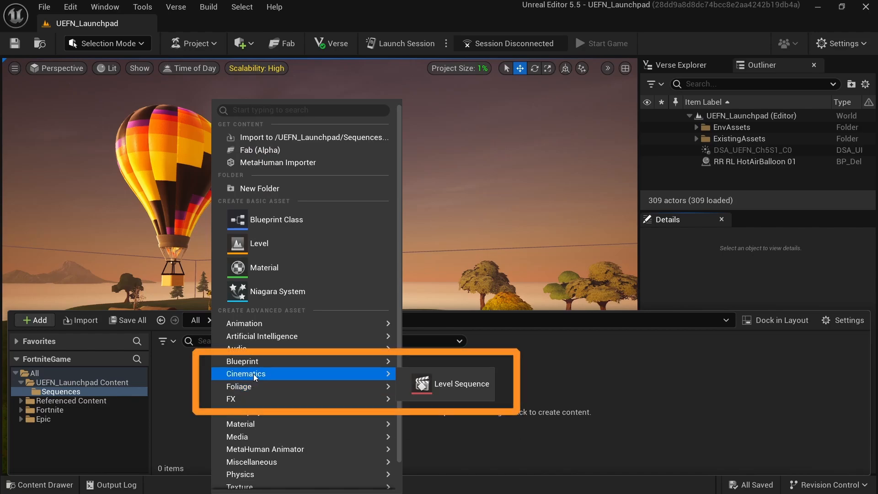
pyautogui.click(478, 388)
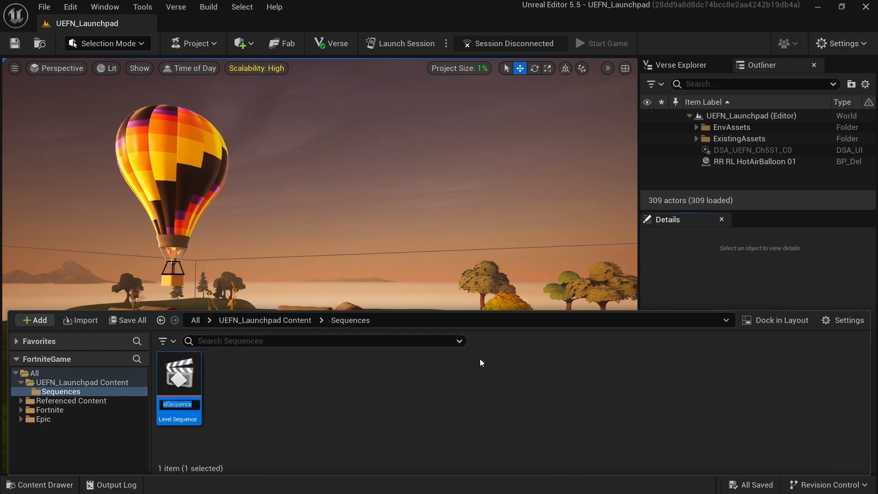
pyautogui.write('Balloon')
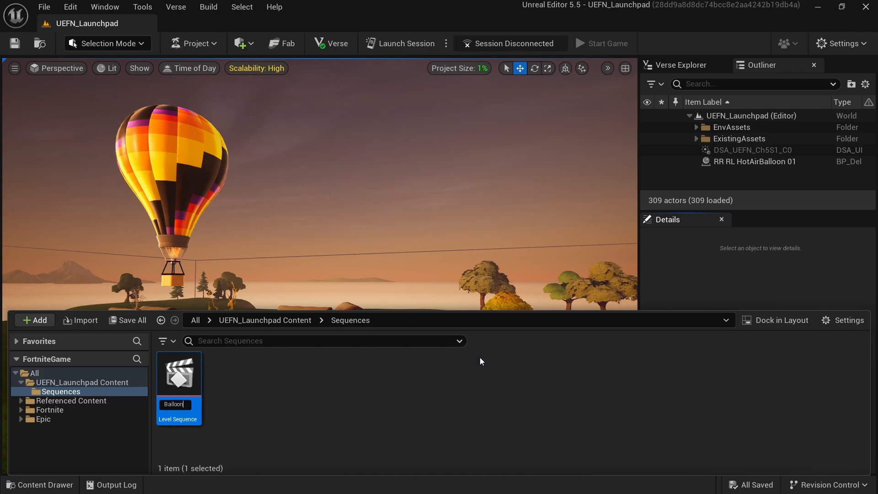
pyautogui.write('_Seq')
pyautogui.press('Return')
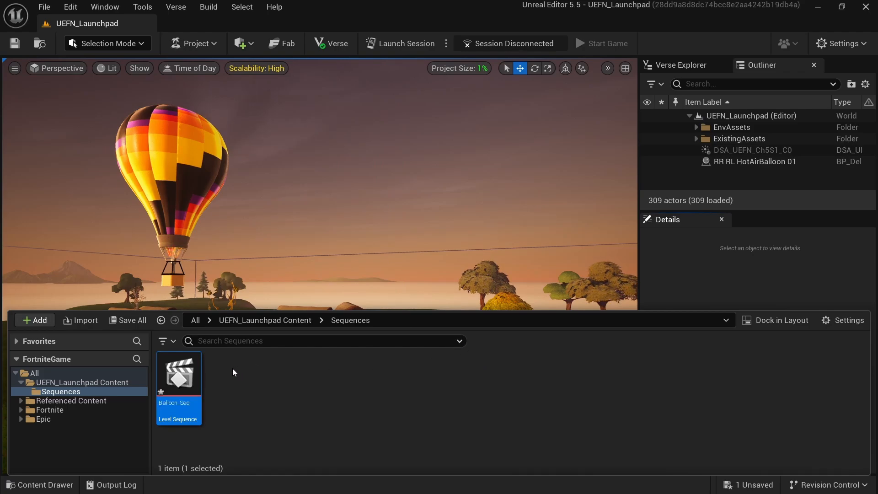
# Step: Open the Balloon_Seq level sequence and scrub the playhead along the timeline to frame 120
pyautogui.doubleClick(178, 379)
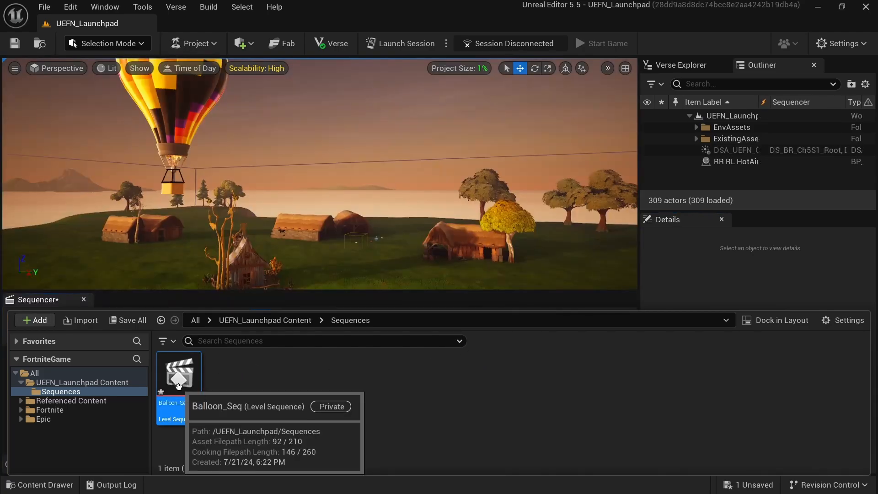
pyautogui.click(42, 300)
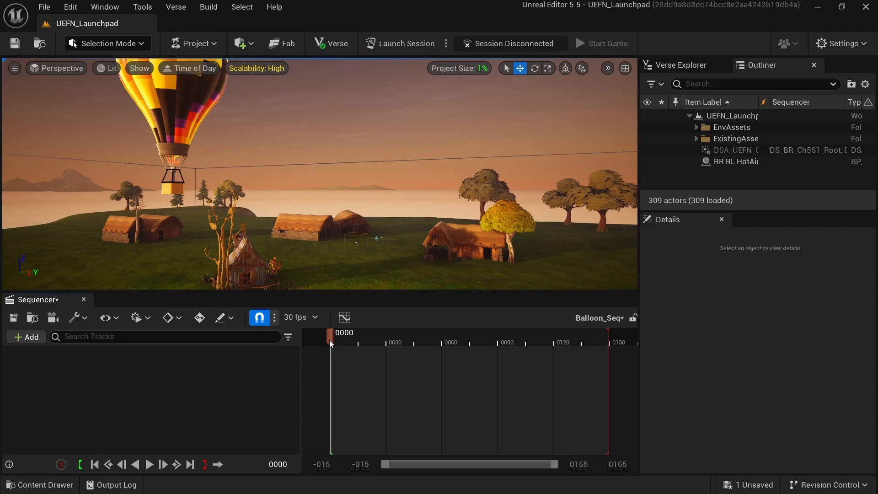
pyautogui.moveTo(330, 341); pyautogui.dragTo(386, 347)
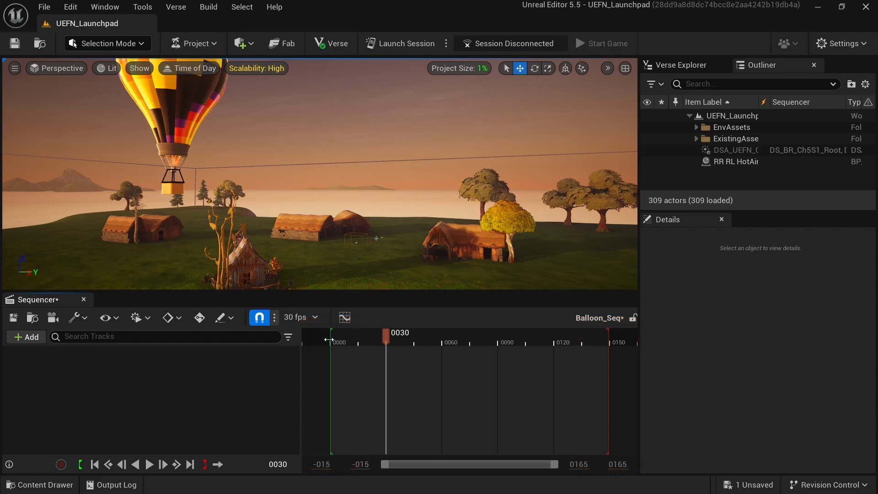
pyautogui.moveTo(329, 340)
pyautogui.mouseDown()
pyautogui.moveTo(357, 341)
pyautogui.moveTo(331, 341)
pyautogui.mouseUp()
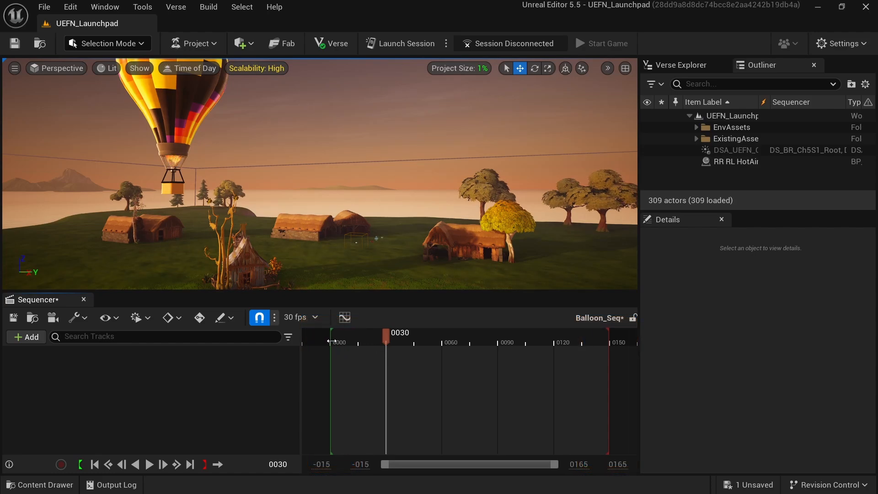
pyautogui.moveTo(604, 341)
pyautogui.mouseDown()
pyautogui.moveTo(552, 342)
pyautogui.moveTo(610, 342)
pyautogui.mouseUp()
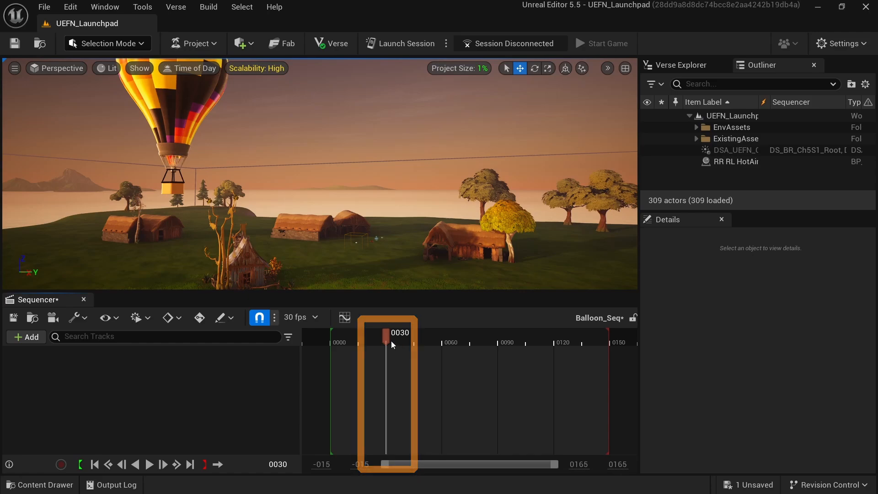
pyautogui.moveTo(386, 338); pyautogui.dragTo(555, 352)
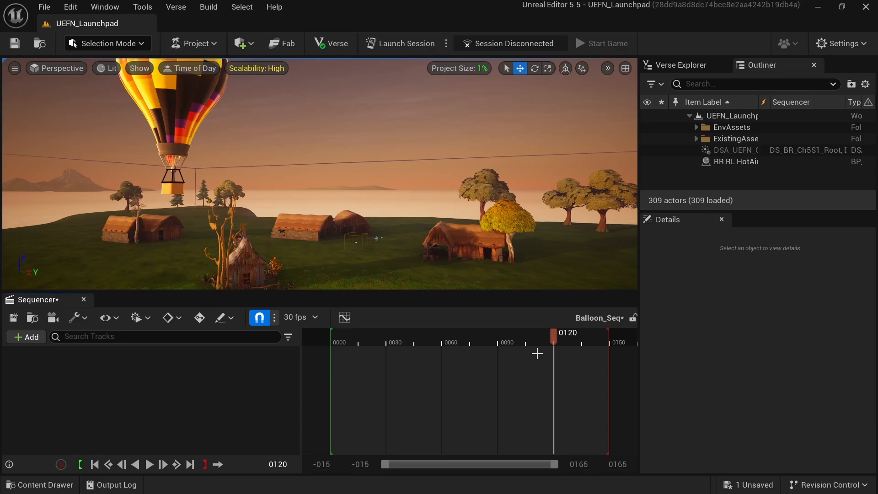
# Step: Change the Sequencer time display to Seconds
pyautogui.click(314, 319)
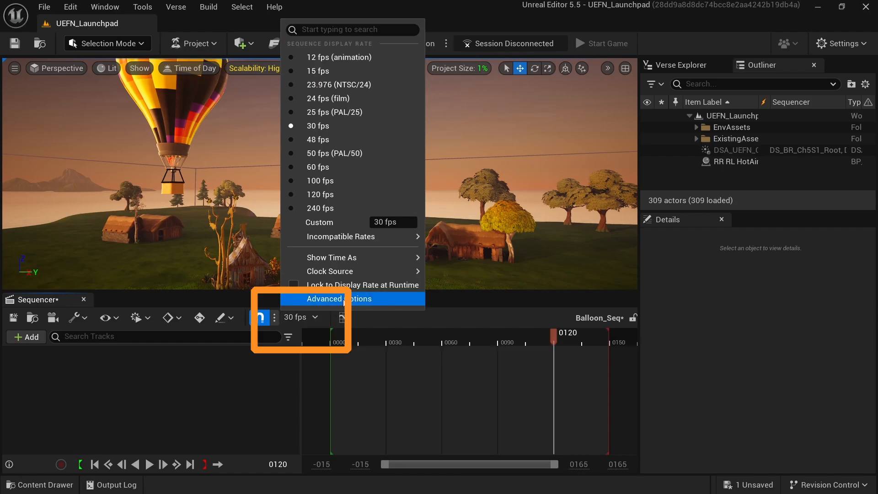
pyautogui.moveTo(363, 256)
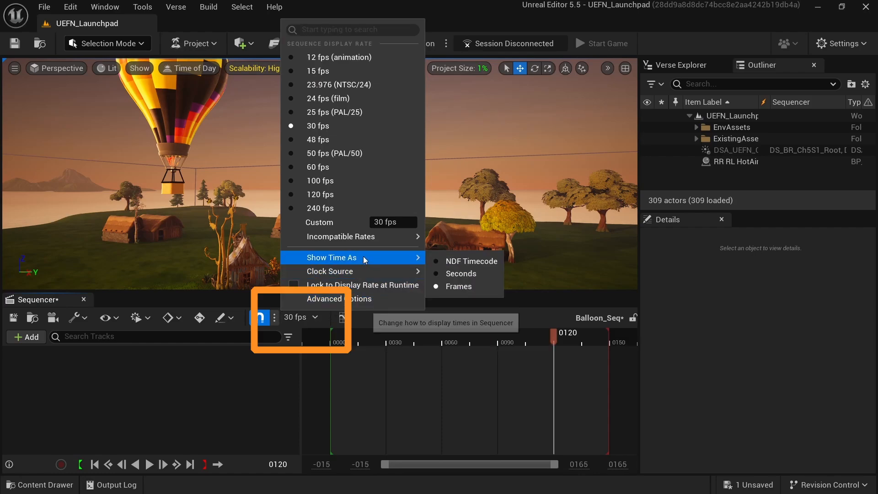
pyautogui.click(462, 273)
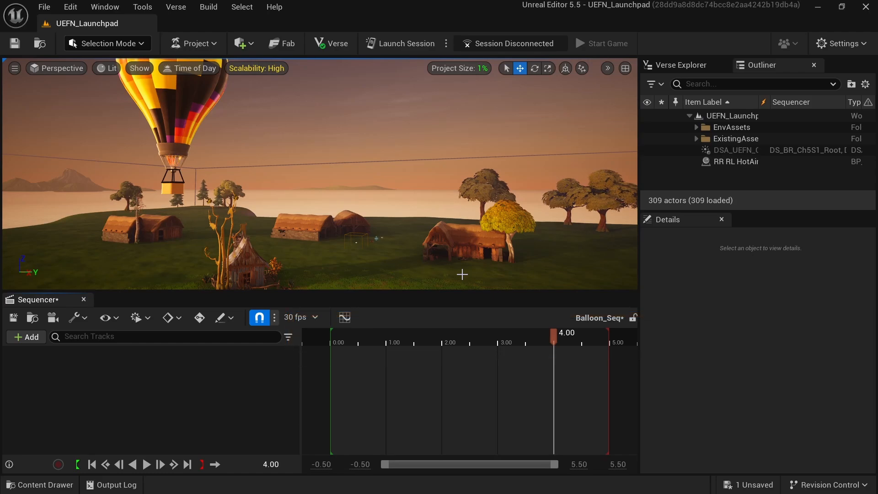
# Step: Add the RR RL HotAirBalloon 01 actor to the sequence as a track
pyautogui.scroll(2, 461, 274)
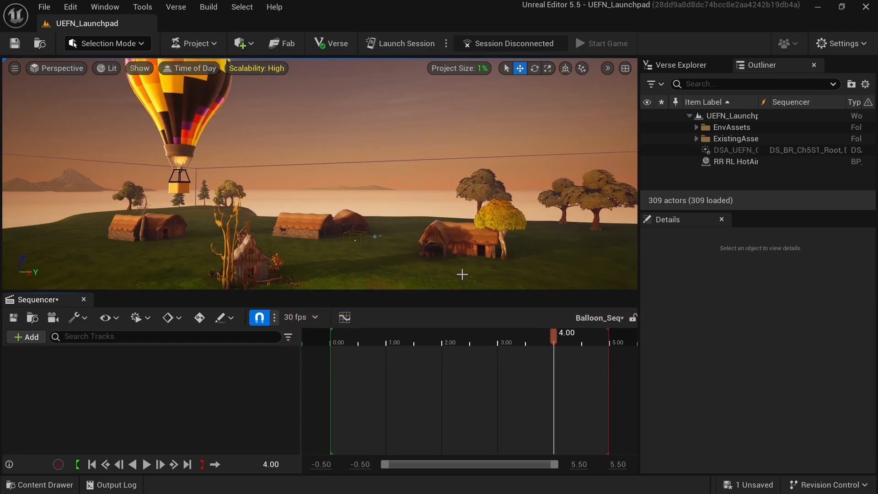
pyautogui.scroll(-4, 462, 274)
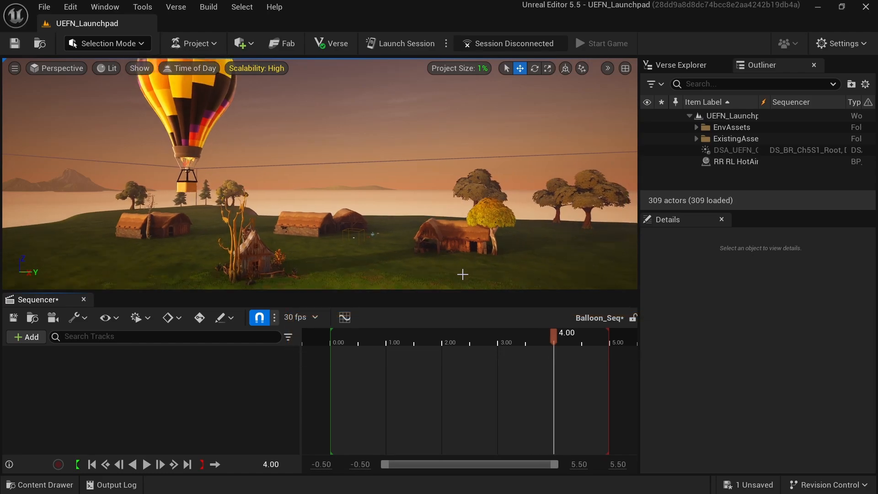
pyautogui.click(200, 114)
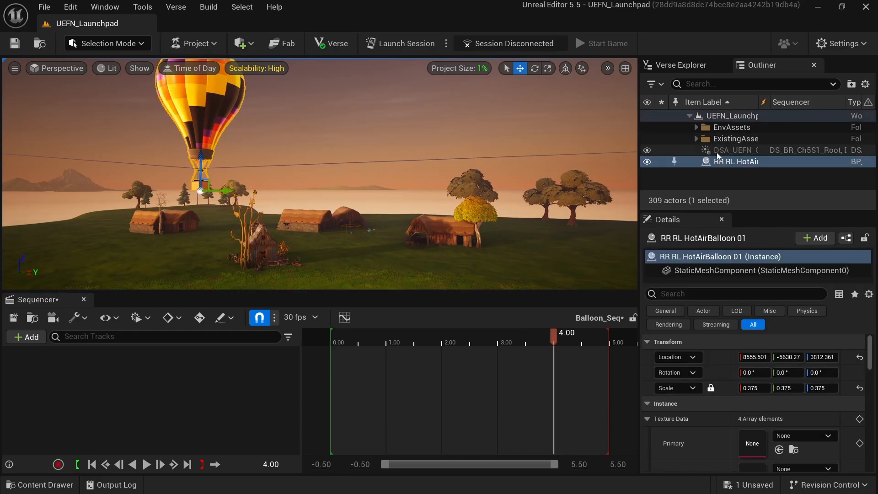
pyautogui.moveTo(732, 161); pyautogui.dragTo(116, 400)
# Step: Look through the existing level actors offered for adding to the sequence, without adding one
pyautogui.click(32, 337)
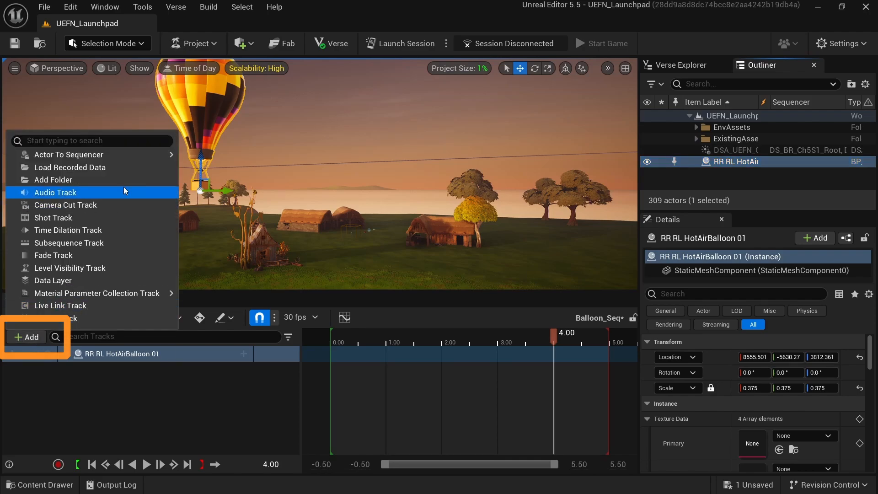
pyautogui.moveTo(125, 152)
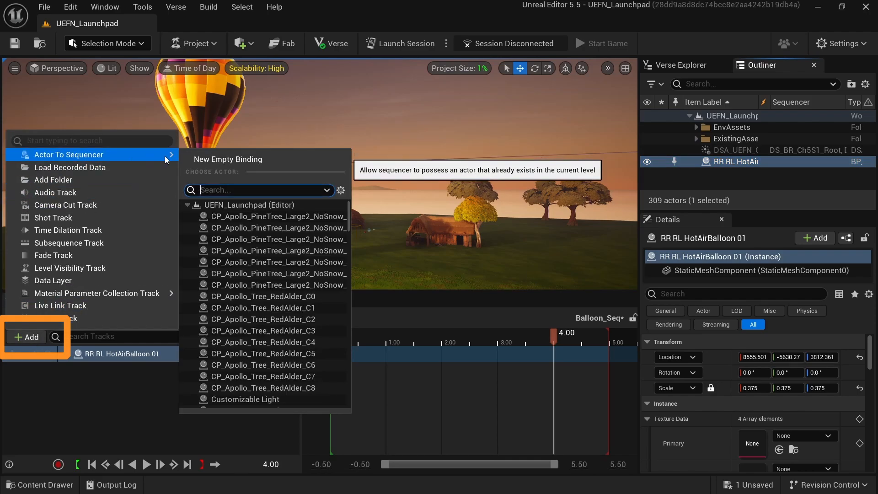
pyautogui.scroll(-3, 299, 340)
pyautogui.scroll(-15, 300, 346)
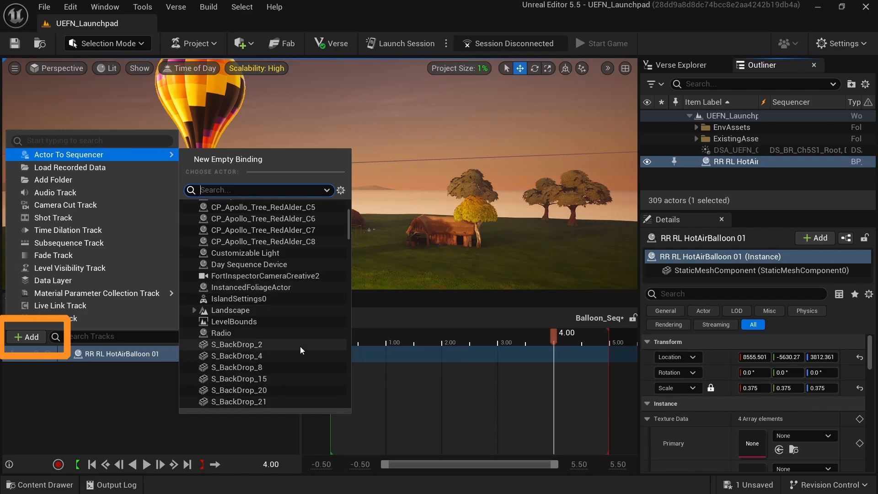
pyautogui.scroll(-12, 300, 347)
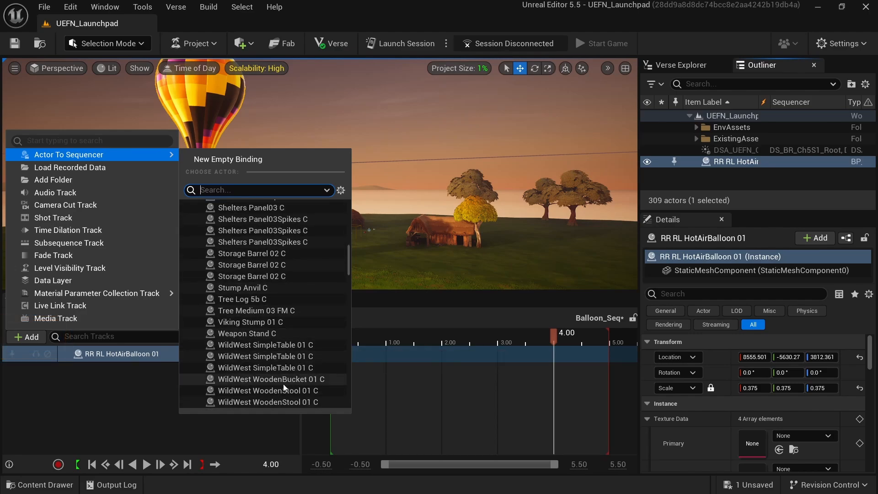
pyautogui.click(175, 433)
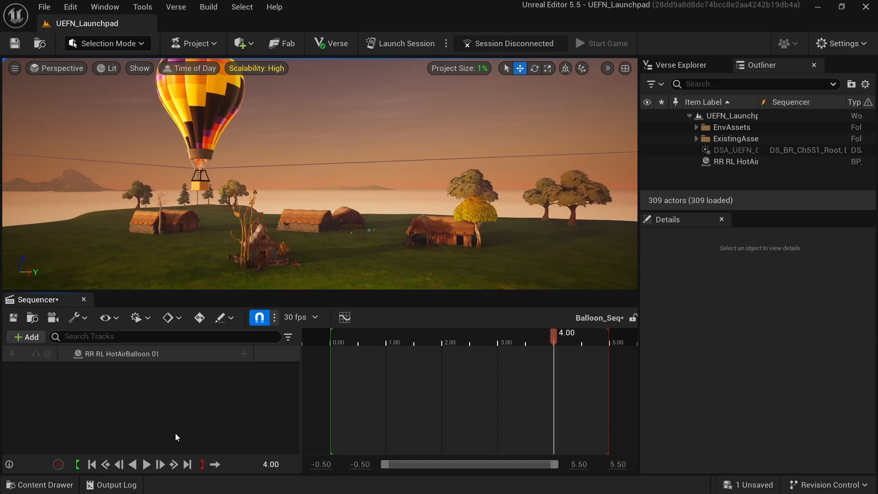
# Step: Add a Transform track to the hot air balloon and move the playhead to 0.00 seconds
pyautogui.click(244, 354)
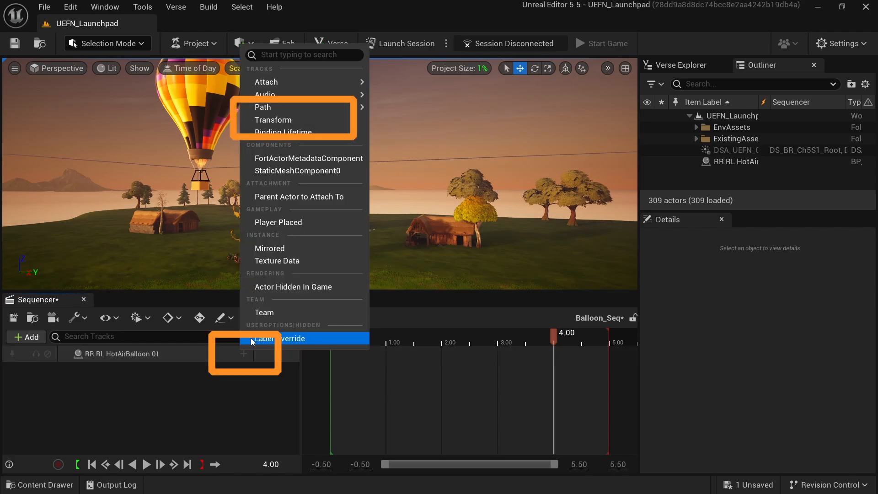
pyautogui.click(306, 119)
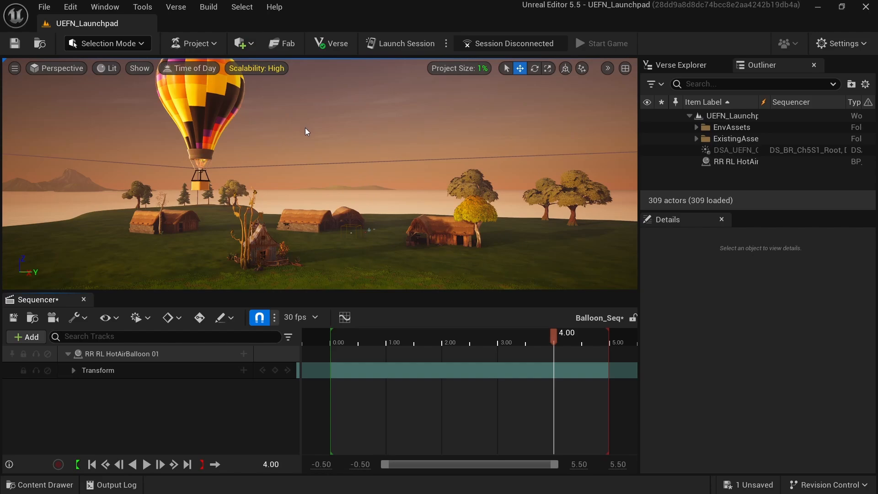
pyautogui.moveTo(556, 339); pyautogui.dragTo(331, 336)
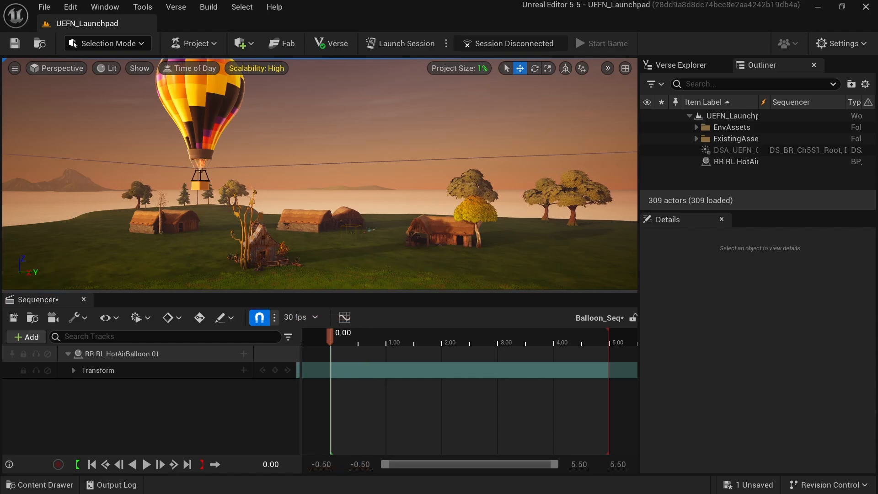
# Step: Move the balloon down beside the leftmost hut, to about X 7767, Y -6692, Z 2769, and key its transform at 0.00 seconds
pyautogui.click(204, 159)
pyautogui.moveTo(203, 159); pyautogui.dragTo(201, 205)
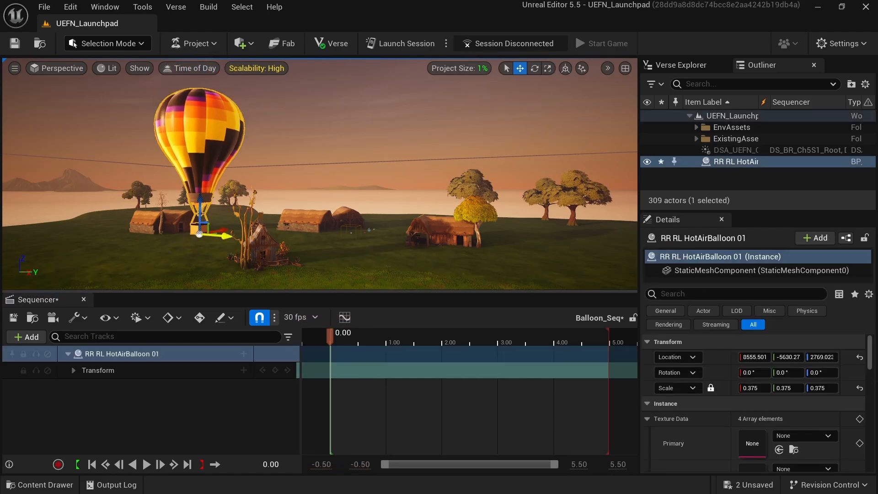
pyautogui.moveTo(227, 237); pyautogui.dragTo(172, 237)
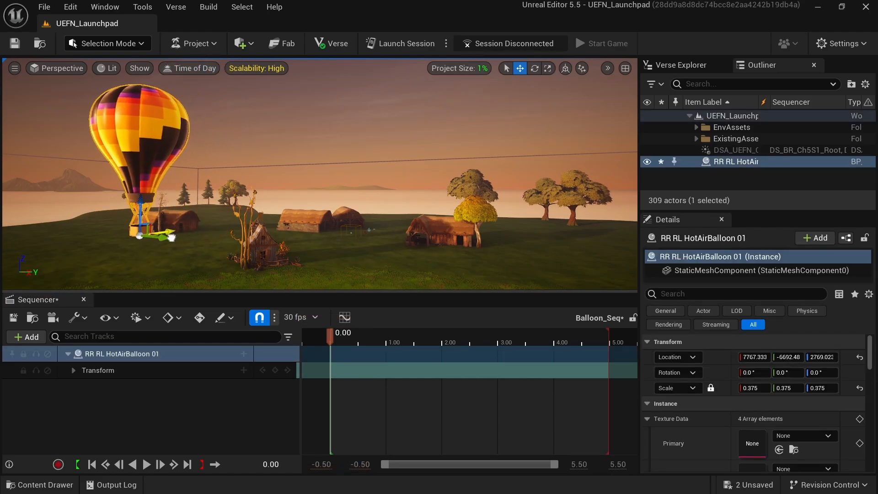
pyautogui.click(275, 370)
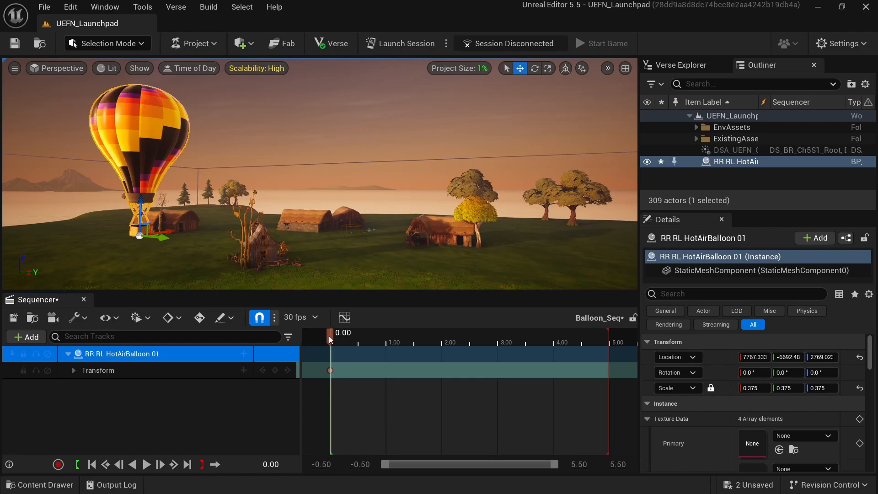
# Step: At 5.00 seconds, move the balloon to about X 9088, Y -147, Z 2769, scale it uniformly to 0.1875 and key its transform
pyautogui.moveTo(329, 335); pyautogui.dragTo(610, 347)
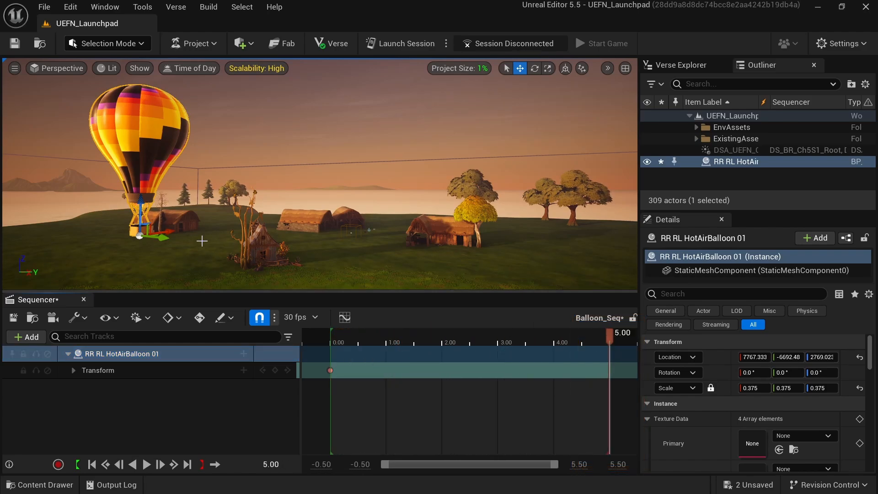
pyautogui.moveTo(163, 239); pyautogui.dragTo(441, 249)
pyautogui.press('r')
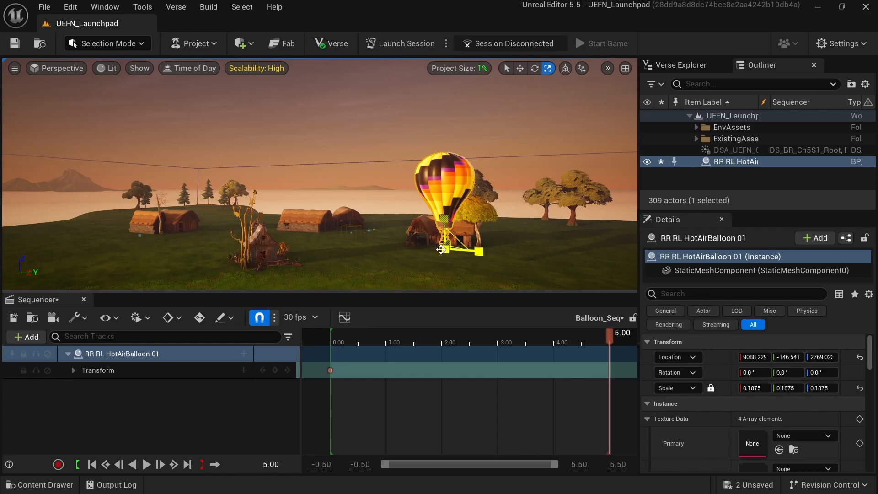
pyautogui.click(276, 371)
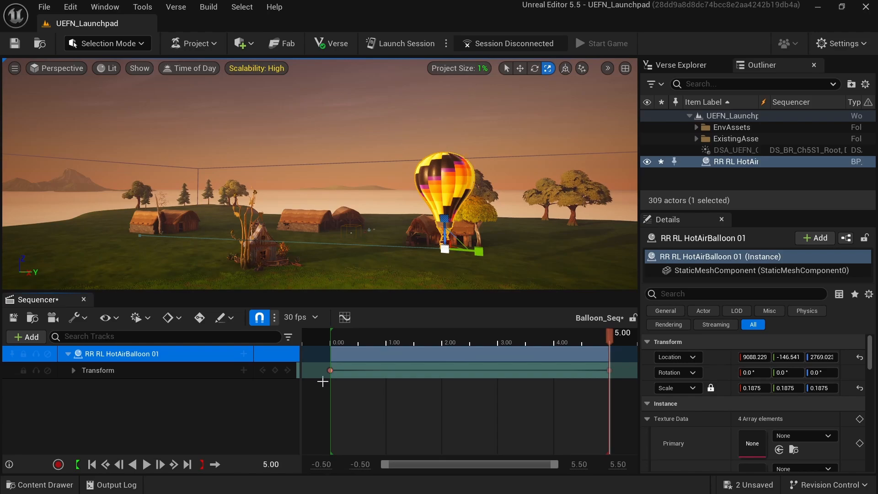
# Step: Scrub and play back the sequence to review the balloon's movement and scaling between its two keyframes
pyautogui.moveTo(610, 336); pyautogui.dragTo(344, 358)
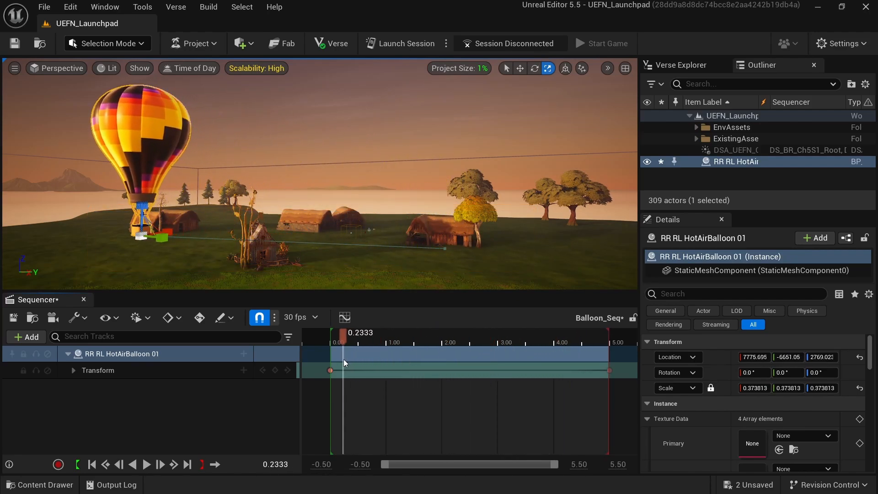
pyautogui.click(150, 466)
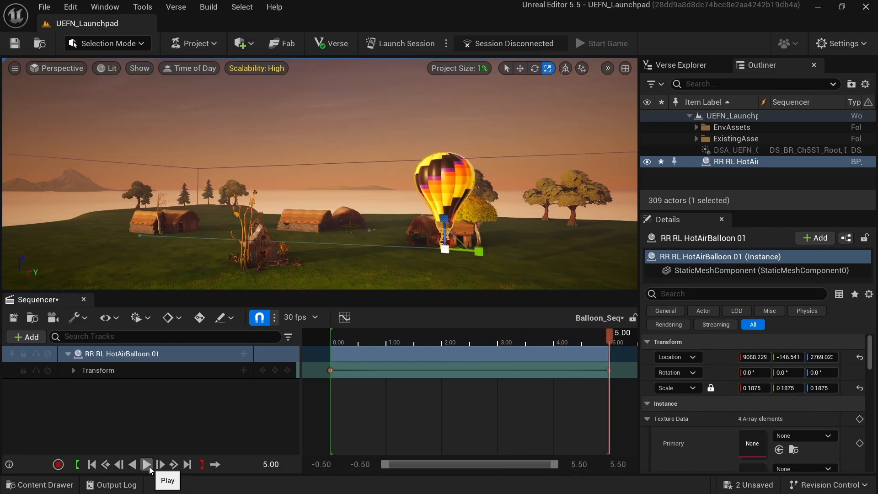
pyautogui.click(146, 464)
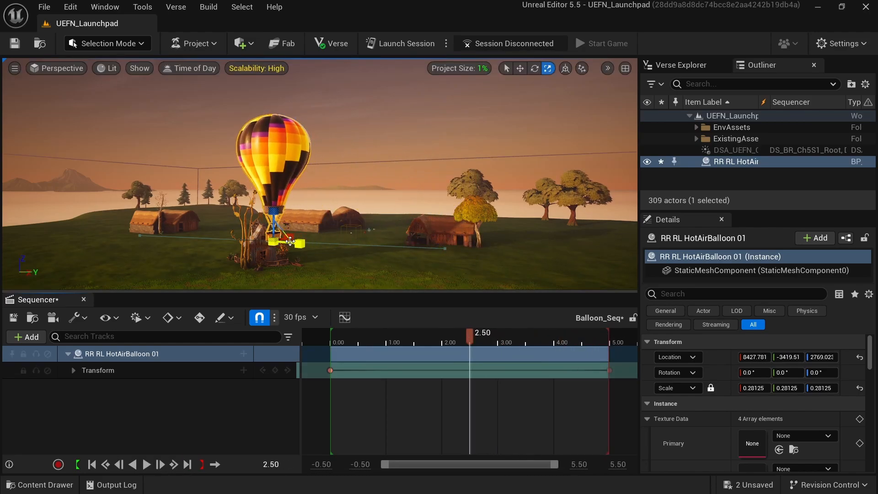
# Step: At 2.50 seconds, raise the balloon to about Z 4609, key its transform and return the playhead to 0.00 seconds
pyautogui.press('w')
pyautogui.moveTo(274, 219); pyautogui.dragTo(274, 132)
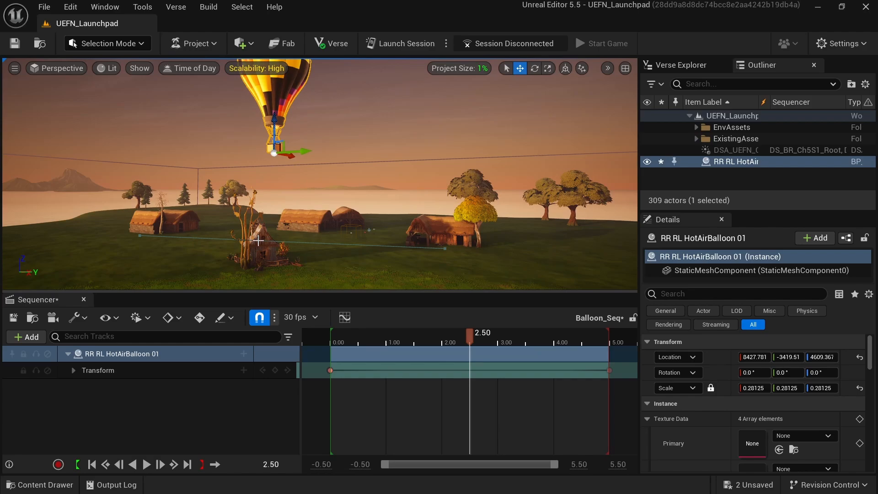
pyautogui.click(276, 371)
pyautogui.moveTo(470, 337); pyautogui.dragTo(330, 356)
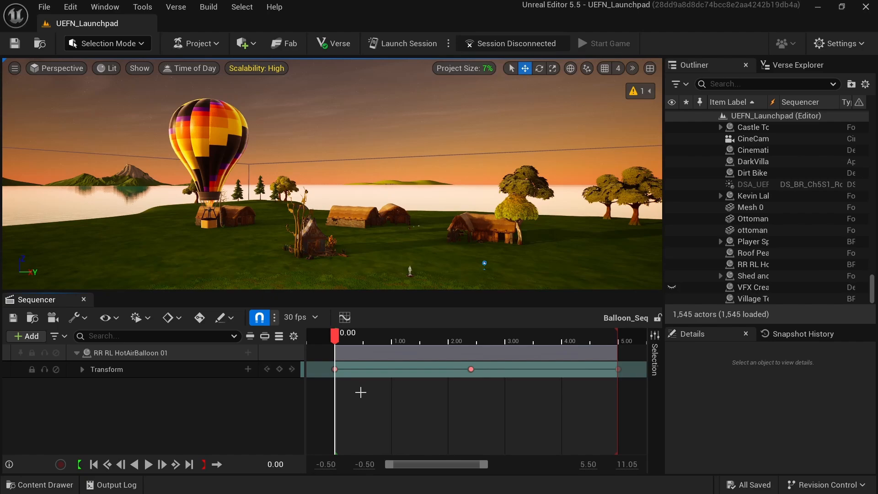
# Step: Set the playhead to 10.00 seconds and extend the end of the sequence's playback range to it
pyautogui.moveTo(335, 337); pyautogui.dragTo(618, 354)
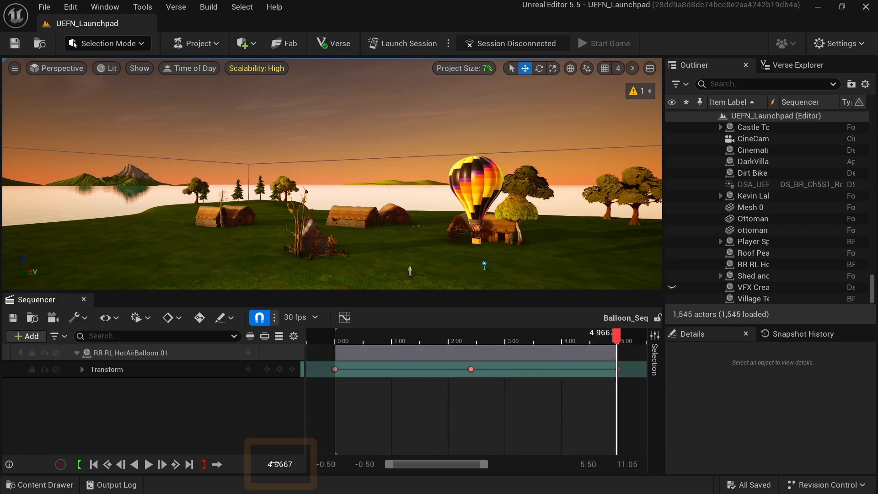
pyautogui.moveTo(274, 463)
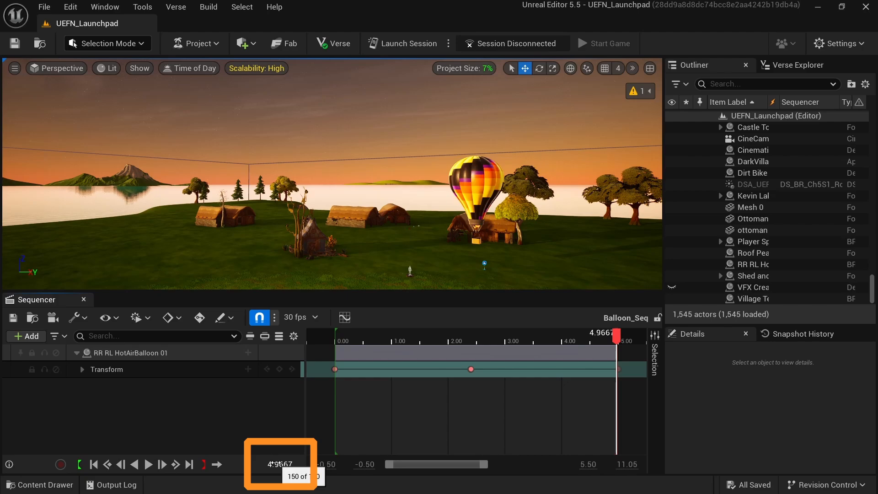
pyautogui.click(274, 463)
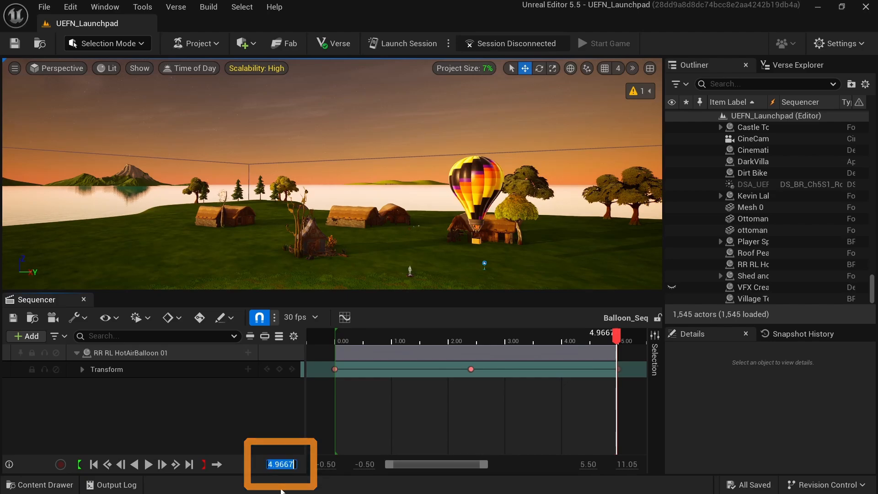
pyautogui.write('10')
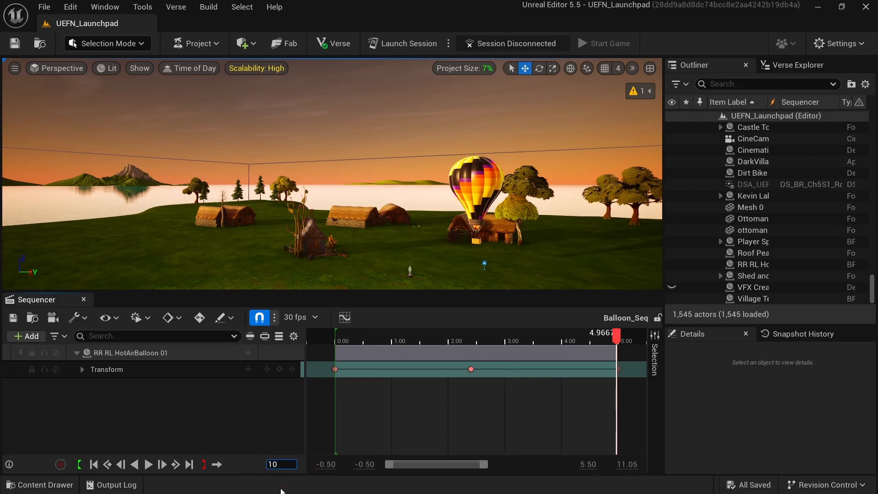
pyautogui.press('Return')
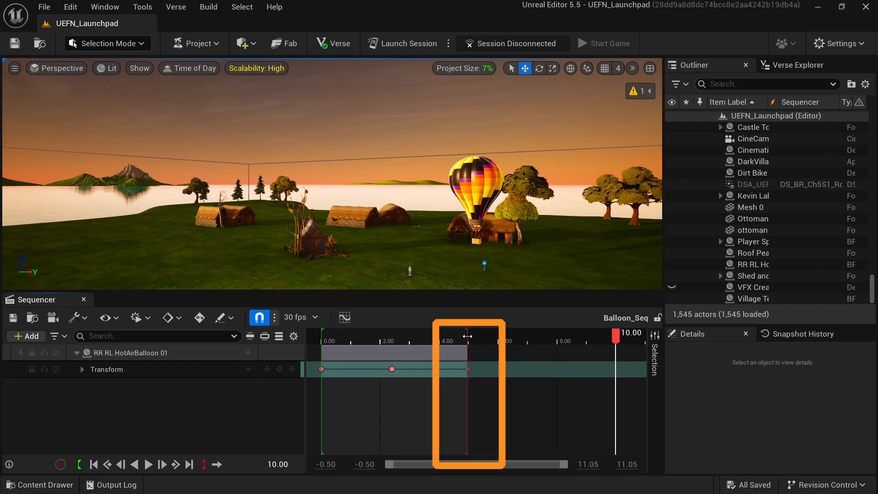
pyautogui.moveTo(467, 332); pyautogui.dragTo(616, 336)
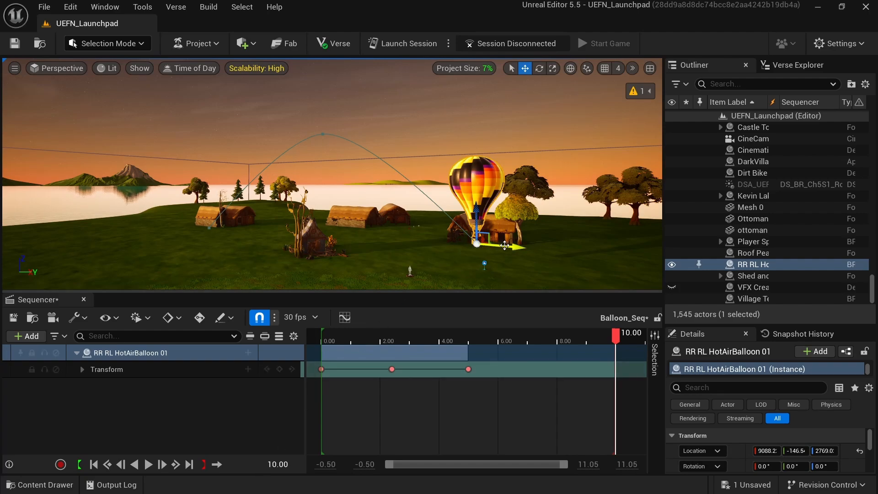
# Step: At 10.00 seconds, move the balloon to about Y 1291, Z 4280, key its transform and scrub through the extended animation
pyautogui.moveTo(505, 245); pyautogui.dragTo(577, 145)
pyautogui.click(279, 369)
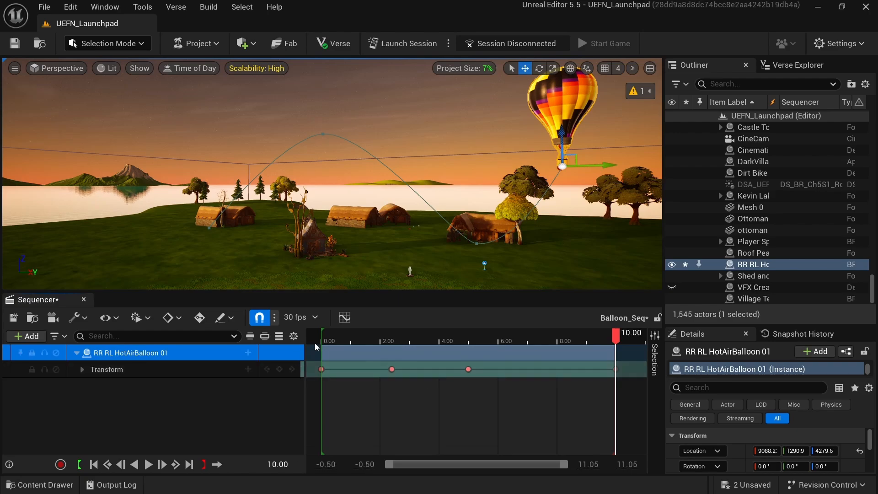
pyautogui.moveTo(330, 333); pyautogui.dragTo(606, 359)
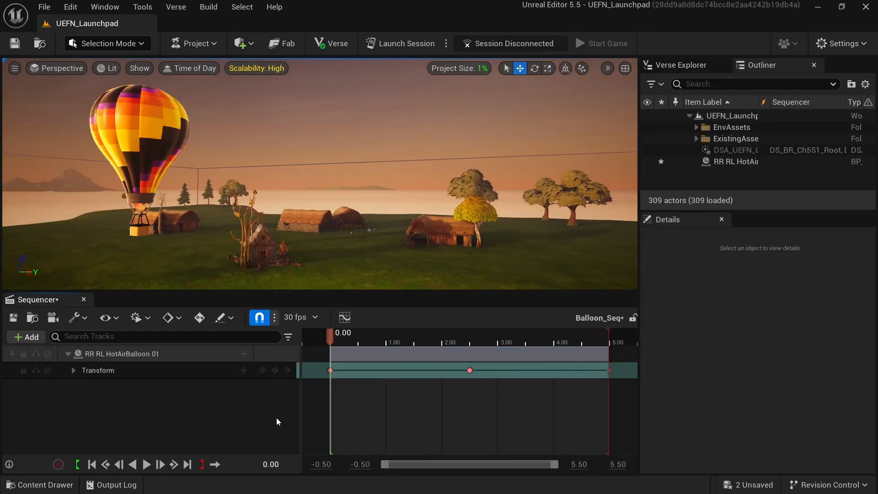
# Step: Search the Fortnite content for "cinematic" and place a Cinematic Sequence Device in front of the rightmost hut
pyautogui.hotkey('ctrl', 'space')
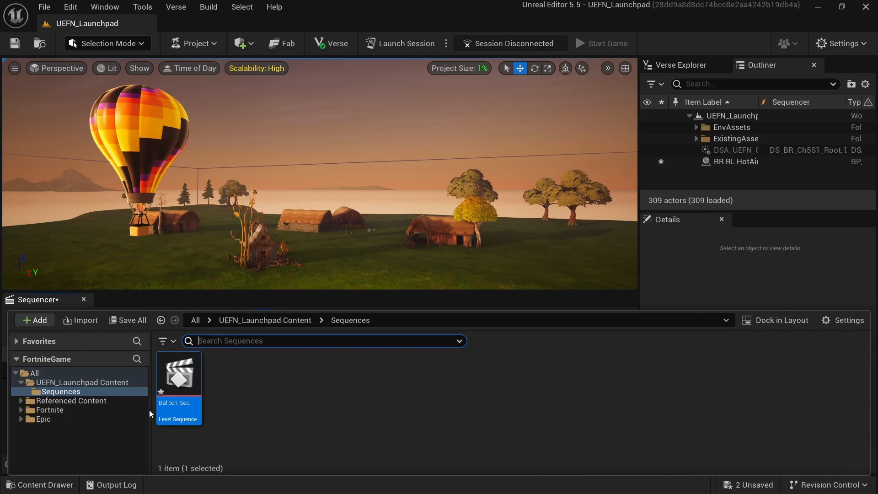
pyautogui.click(120, 410)
pyautogui.click(242, 341)
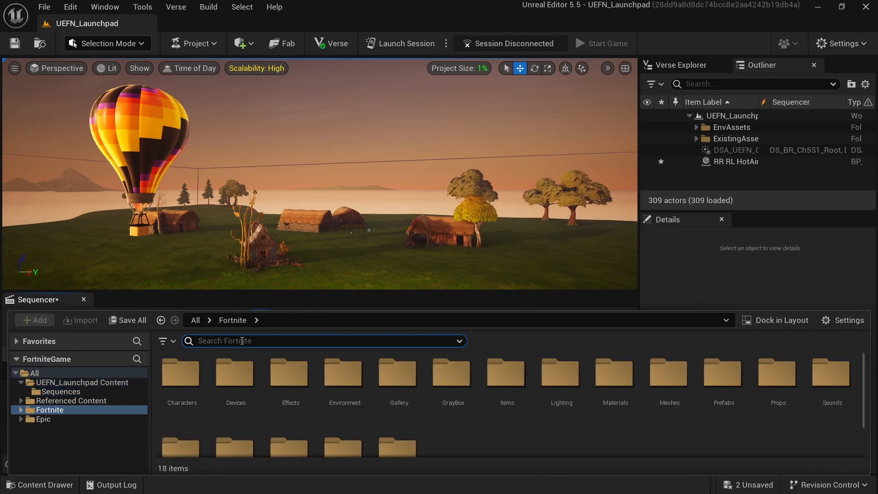
pyautogui.write('cinematic')
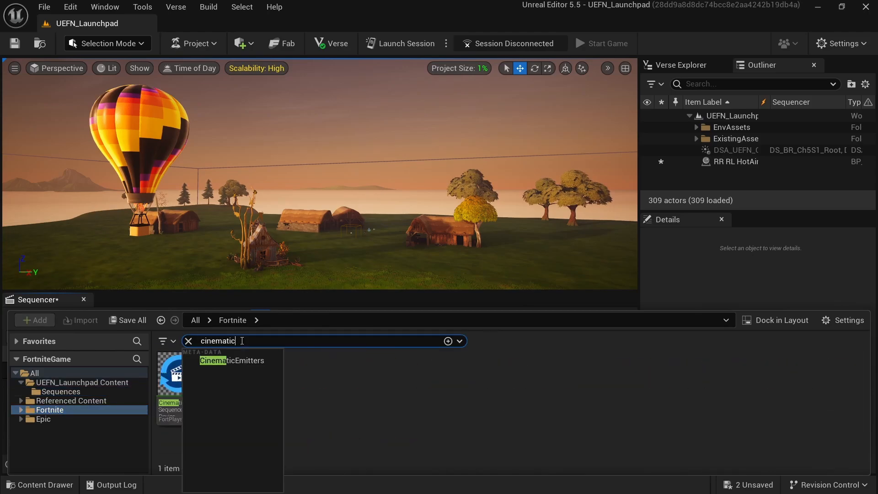
pyautogui.click(327, 399)
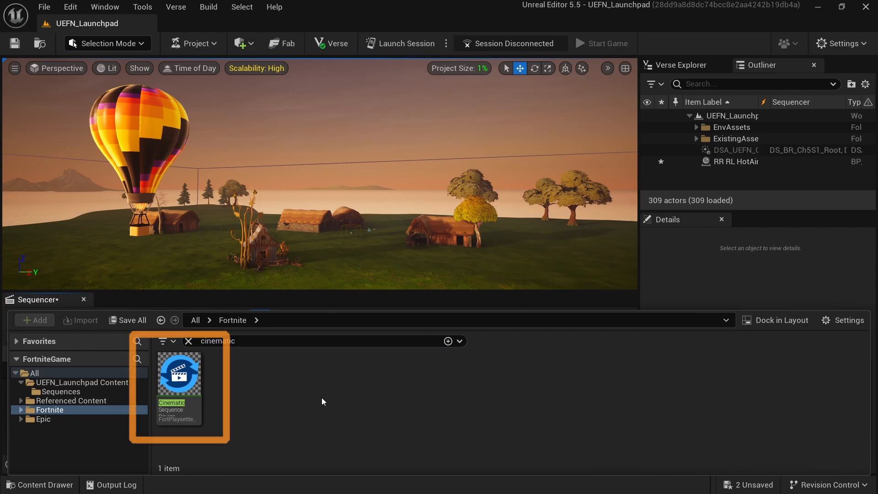
pyautogui.moveTo(186, 410); pyautogui.dragTo(457, 250)
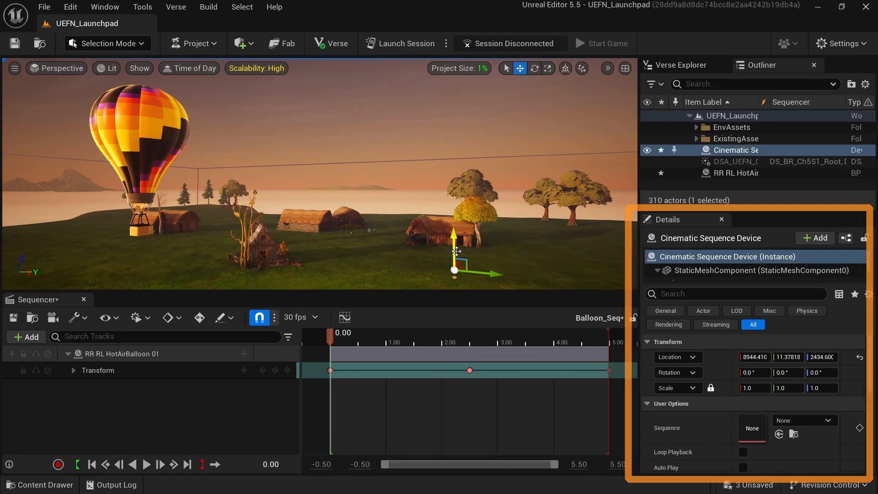
# Step: Assign Balloon_Seq to the Cinematic Sequence Device and enable its Loop Playback and Auto Play options
pyautogui.click(835, 421)
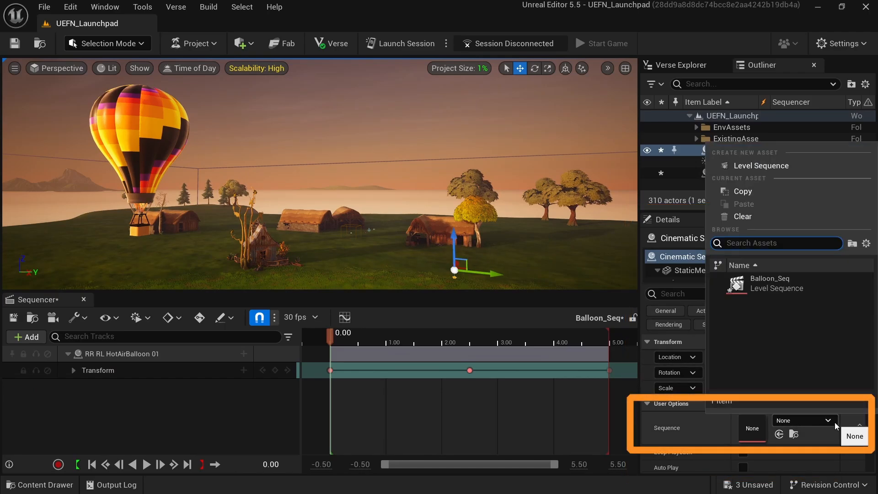
pyautogui.click(825, 287)
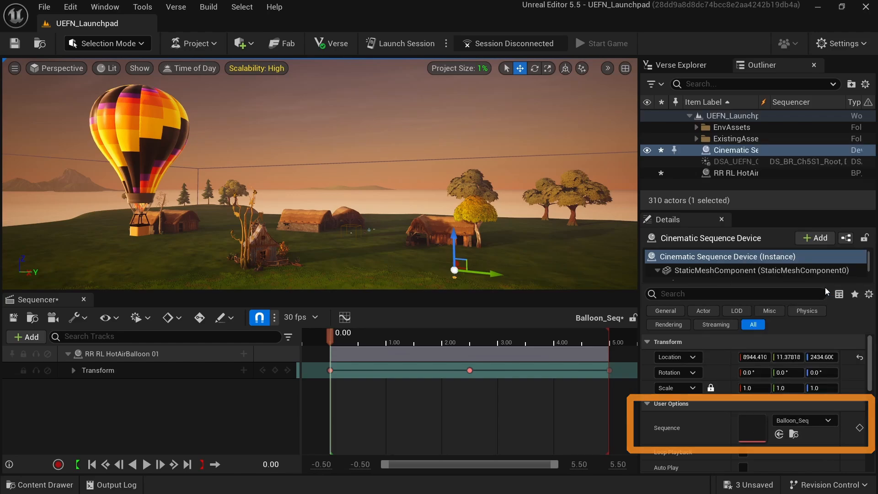
pyautogui.scroll(-2, 828, 338)
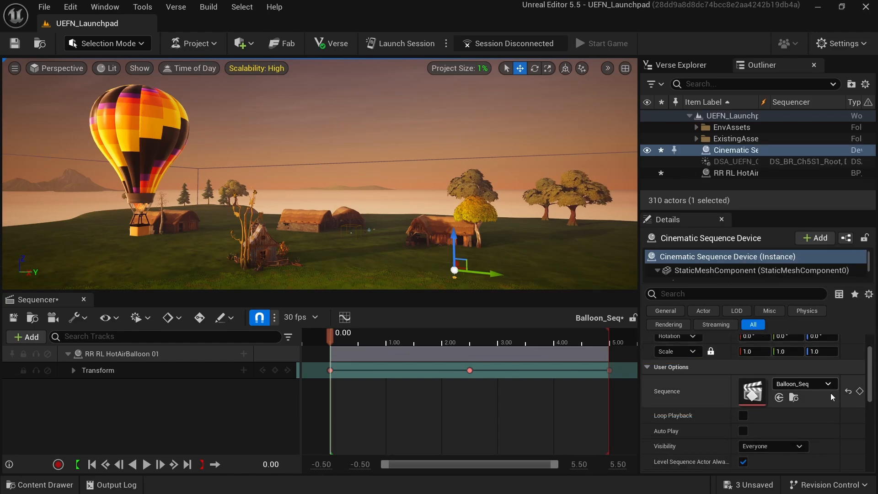
pyautogui.click(746, 416)
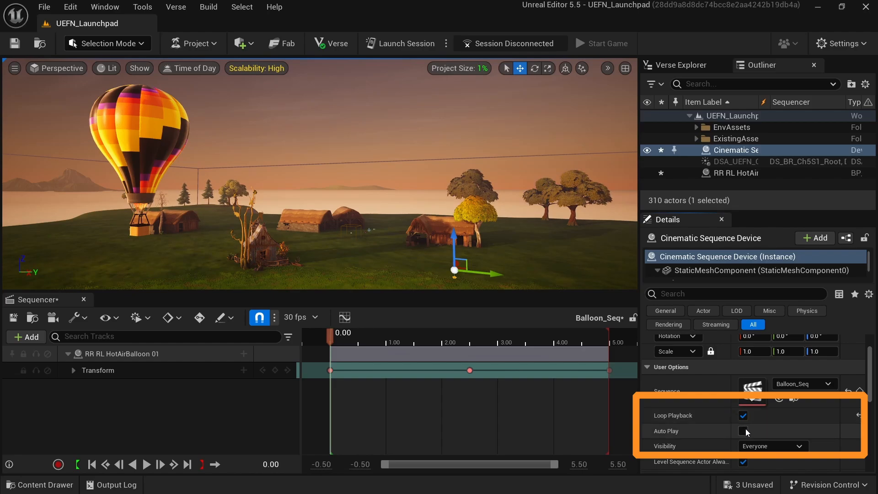
pyautogui.click(744, 431)
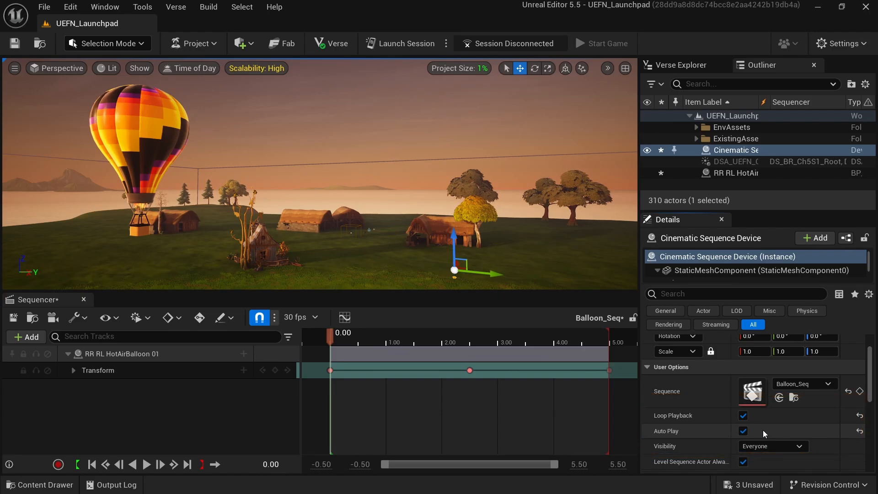
pyautogui.scroll(-5, 780, 428)
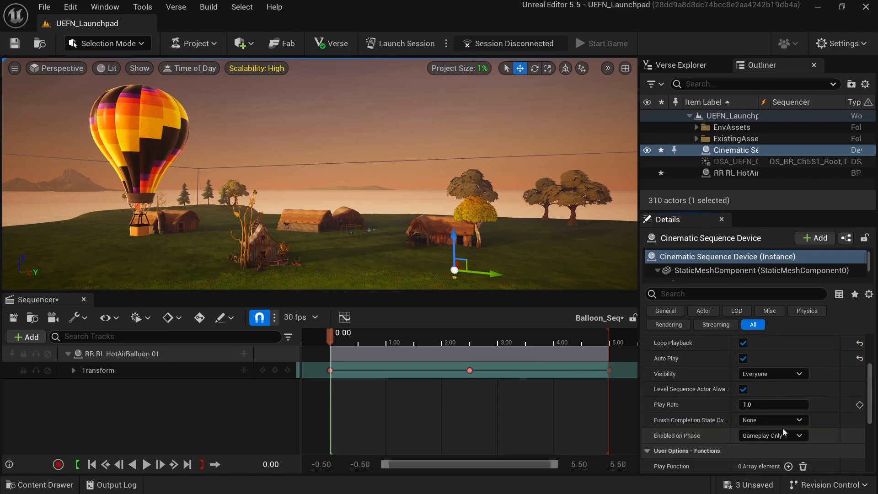
pyautogui.scroll(-1, 822, 426)
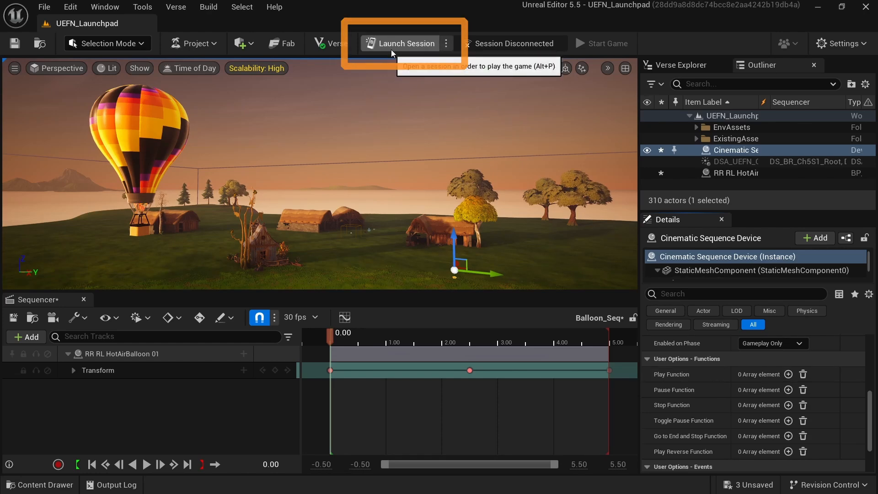
# Step: Launch a play session and run the character toward the balloon to check its looping animation in the game
pyautogui.click(391, 47)
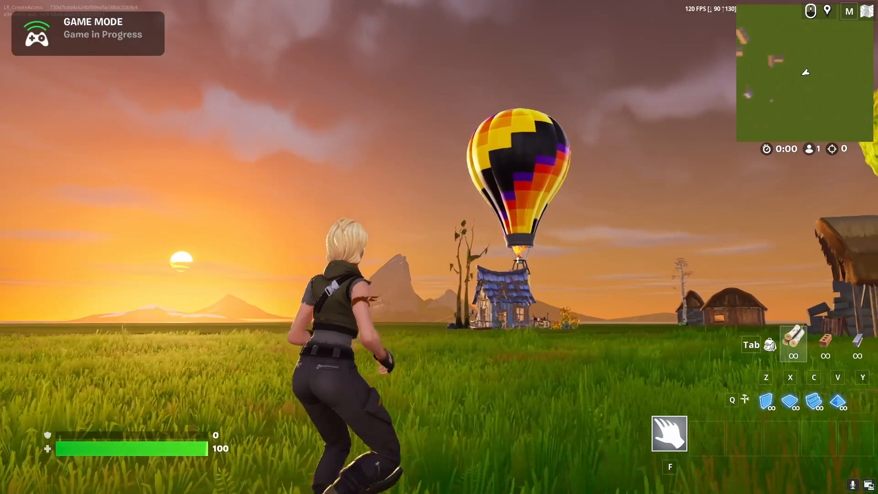
pyautogui.press('d')
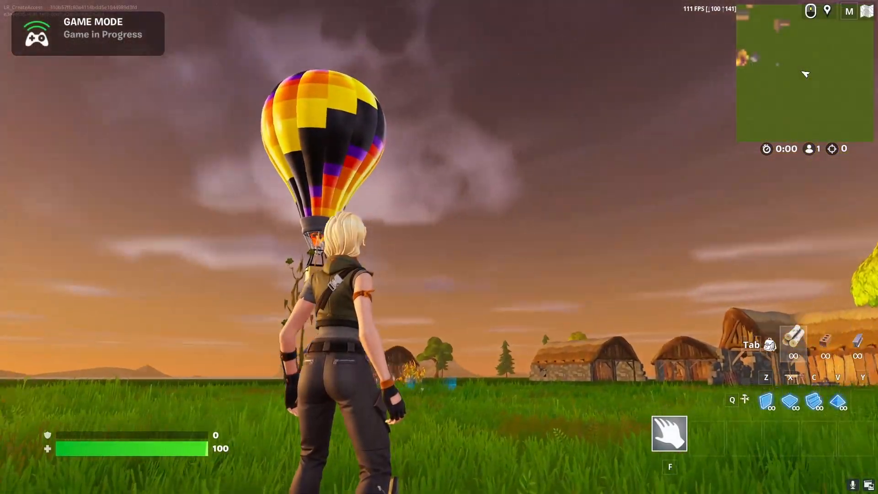
pyautogui.press('w')
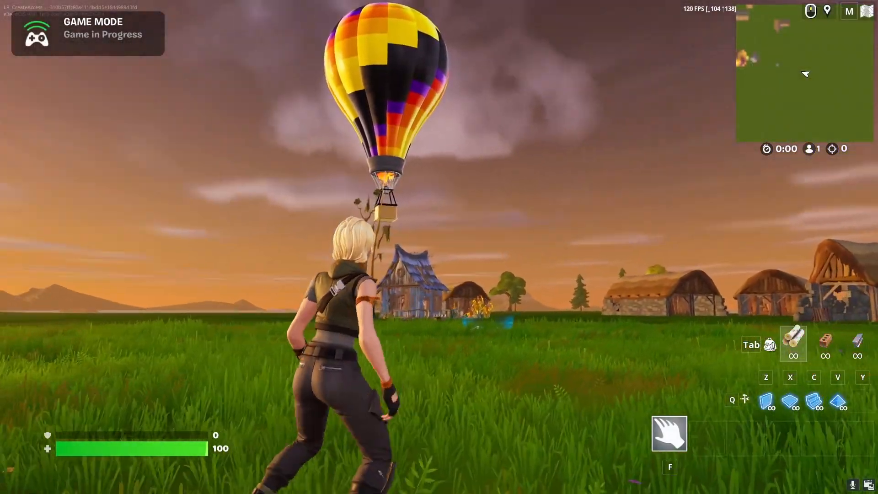
pyautogui.press('w')
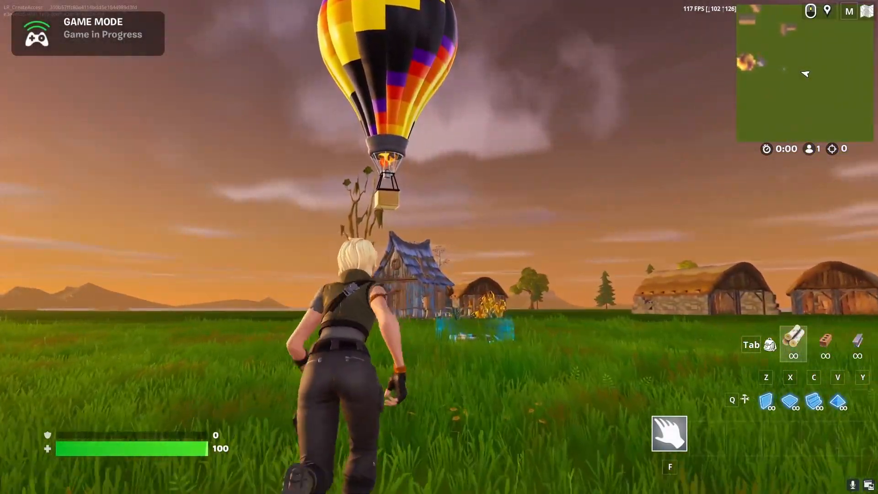
pyautogui.press('w')
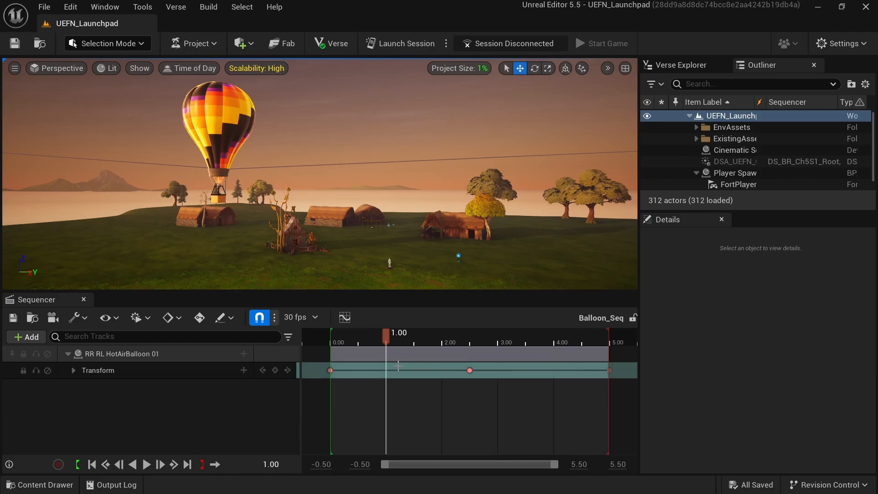
# Step: Add a cine camera with a camera cut to the sequence and try piloting it to reframe the balloon at 1.00 seconds
pyautogui.click(56, 320)
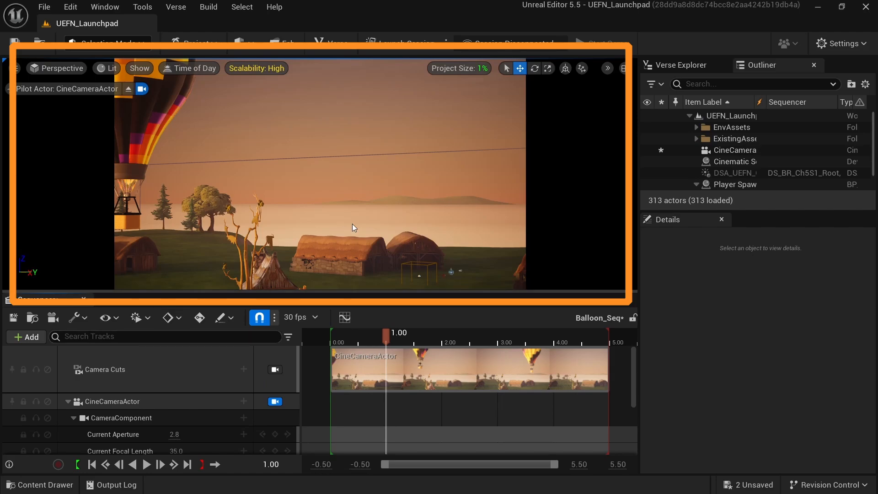
pyautogui.scroll(-6, 389, 257)
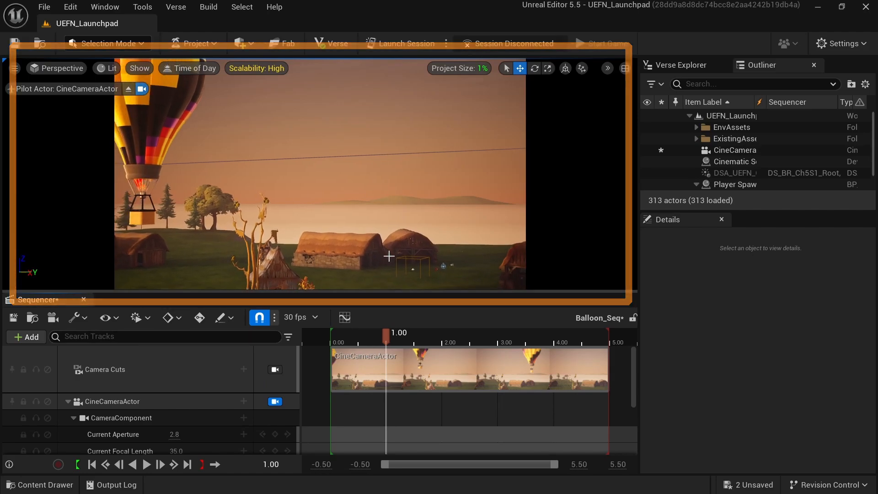
pyautogui.scroll(4, 389, 257)
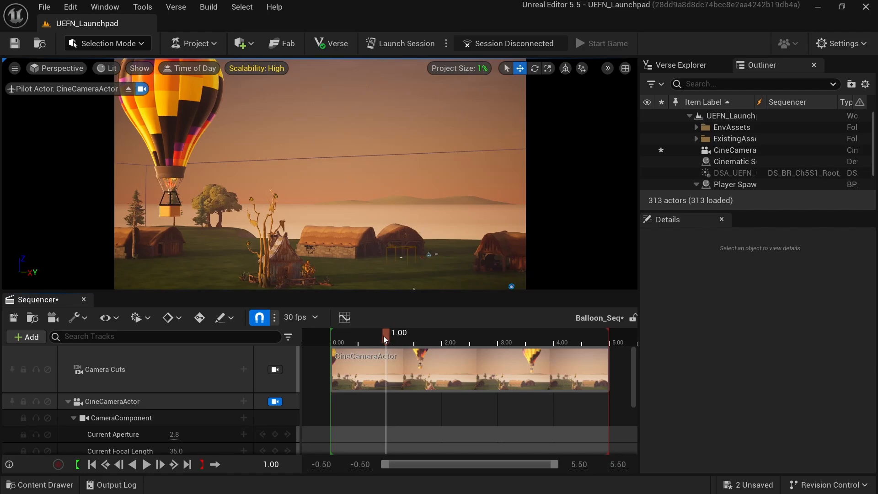
# Step: Reframe the piloted cine camera on the balloon and wooden hut at 0.00 seconds and key its Transform
pyautogui.moveTo(384, 338); pyautogui.dragTo(330, 335)
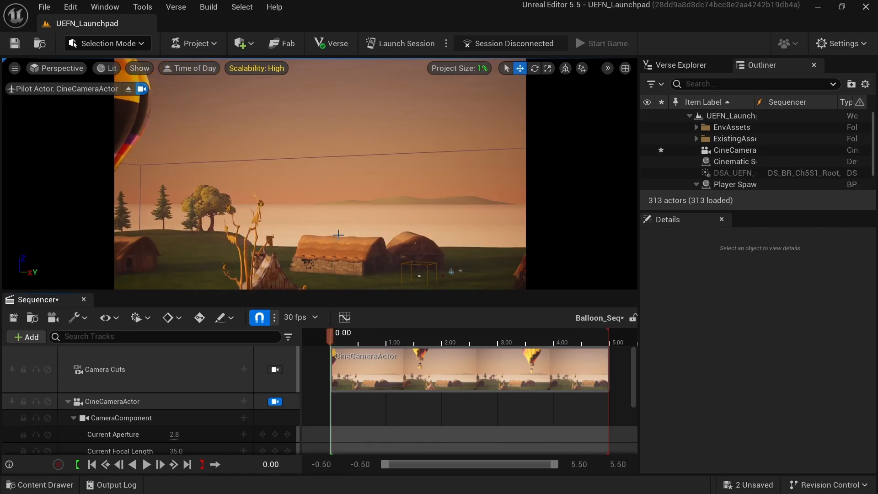
pyautogui.moveTo(338, 234); pyautogui.dragTo(359, 292, button='right')
pyautogui.press('s')
pyautogui.press('a')
pyautogui.press('w')
pyautogui.press('d')
pyautogui.press('a')
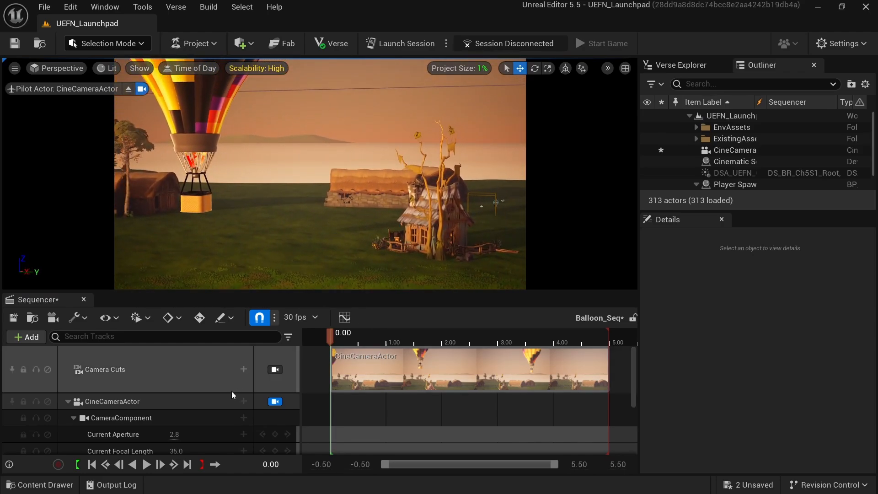
pyautogui.scroll(-2, 231, 391)
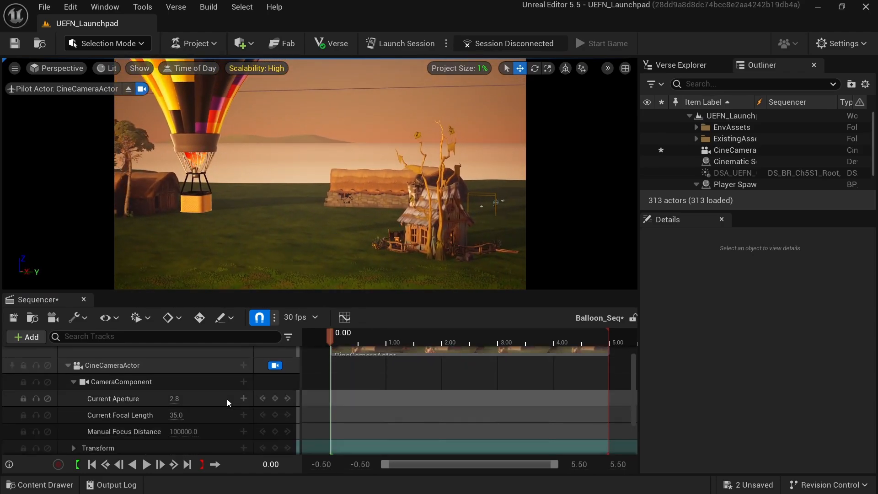
pyautogui.click(275, 447)
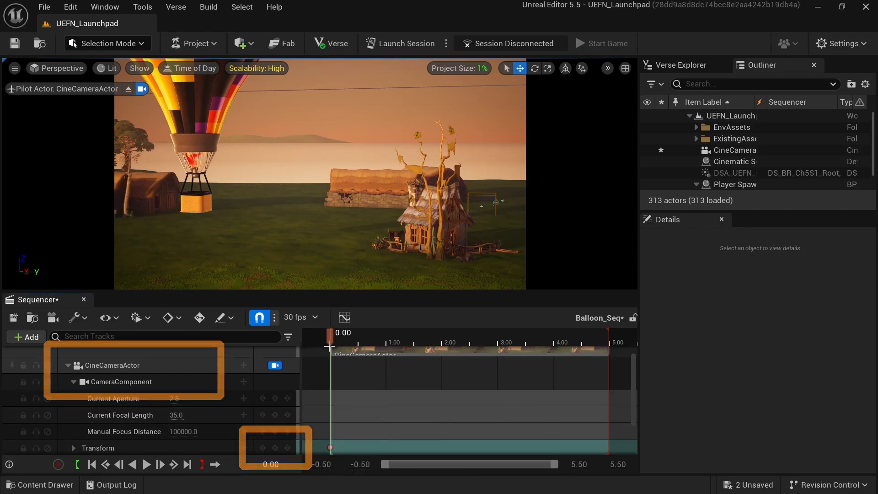
# Step: Pull the camera back at 5.00 seconds to frame the whole balloon with the surrounding huts and key its Transform
pyautogui.moveTo(330, 338); pyautogui.dragTo(609, 344)
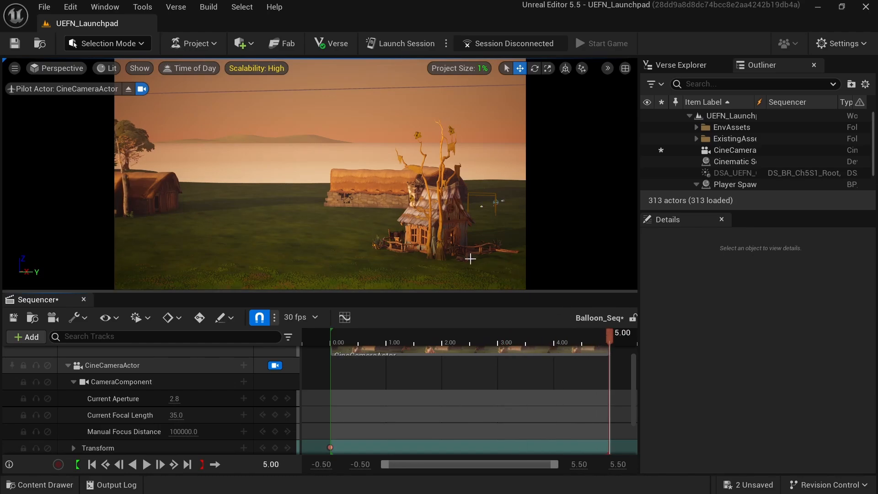
pyautogui.moveTo(470, 258)
pyautogui.mouseDown(button='right')
pyautogui.moveTo(462, 247)
pyautogui.moveTo(453, 274)
pyautogui.moveTo(491, 247)
pyautogui.moveTo(510, 256)
pyautogui.moveTo(471, 257)
pyautogui.mouseUp(button='right')
pyautogui.press('s')
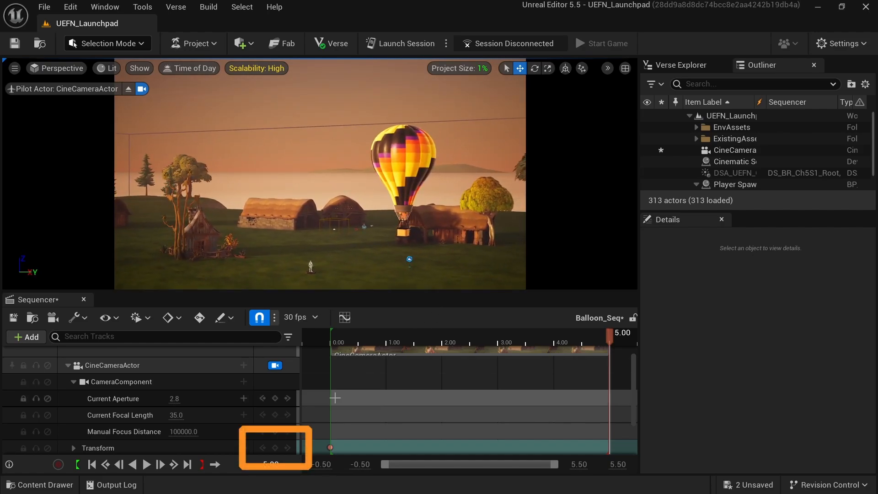
pyautogui.click(275, 448)
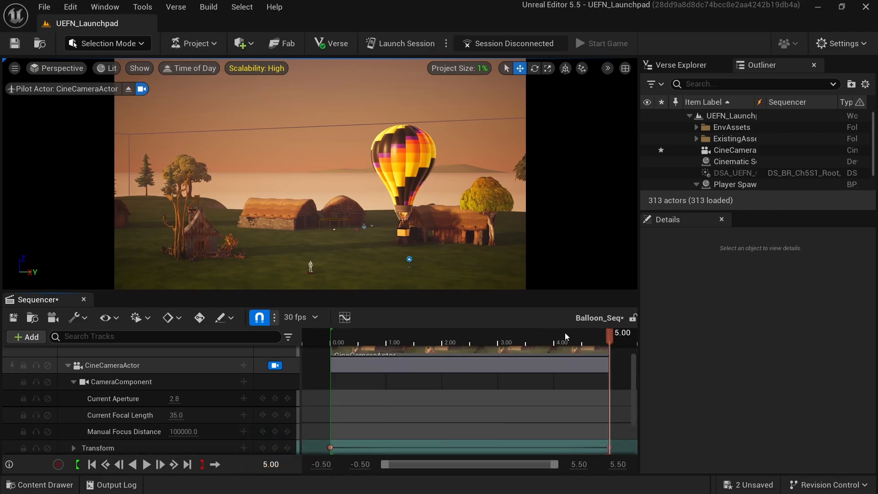
# Step: Key the camera's focal length at 35.0 at 0.00 seconds and about 24.45 at 5.00 seconds, and play the sequence
pyautogui.moveTo(611, 338); pyautogui.dragTo(341, 337)
pyautogui.moveTo(333, 334); pyautogui.dragTo(331, 334)
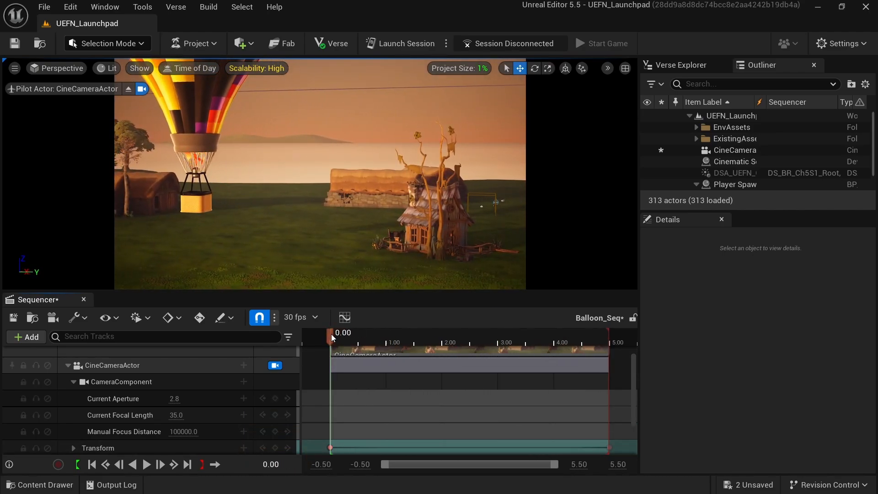
pyautogui.click(274, 415)
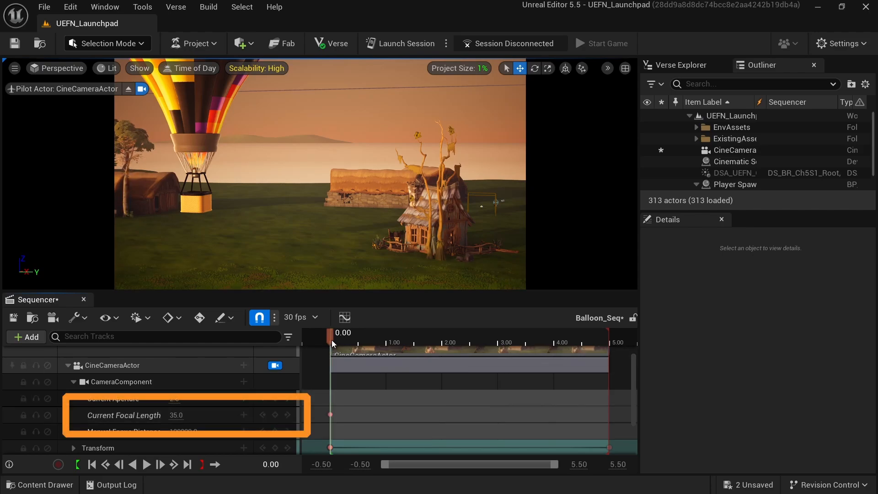
pyautogui.moveTo(330, 337); pyautogui.dragTo(611, 339)
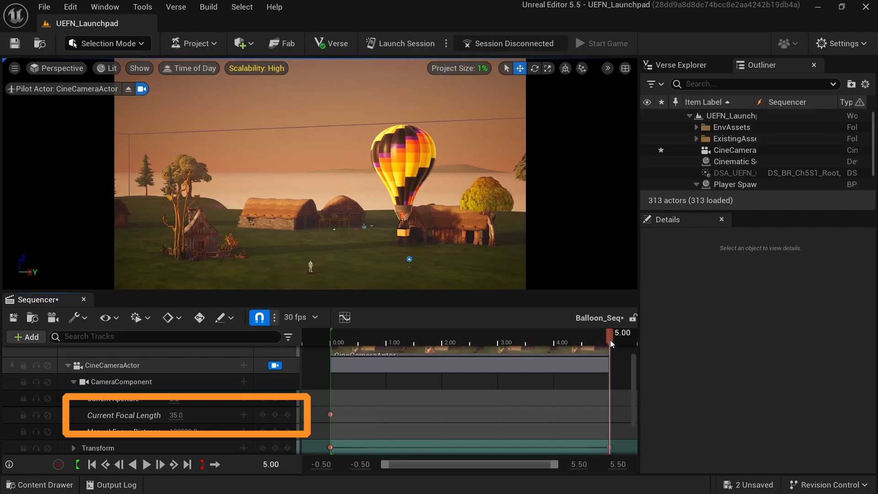
pyautogui.moveTo(179, 414)
pyautogui.mouseDown()
pyautogui.moveTo(224, 413)
pyautogui.moveTo(181, 417)
pyautogui.mouseUp()
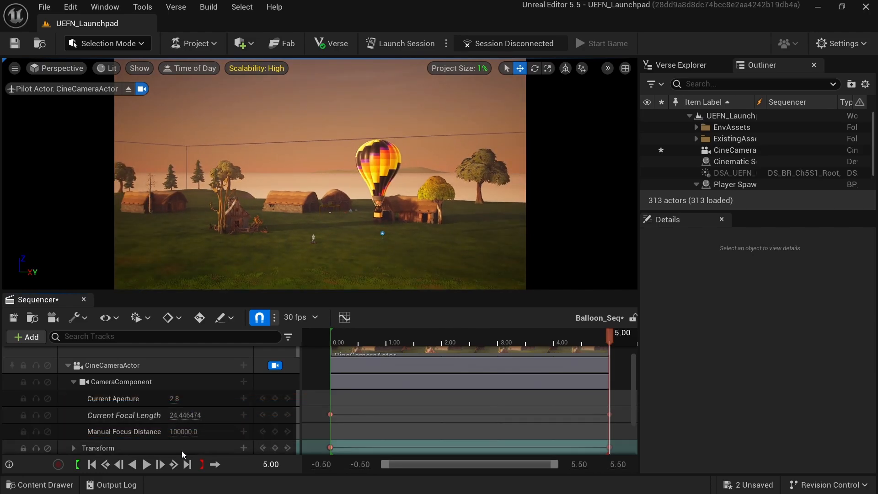
pyautogui.click(145, 464)
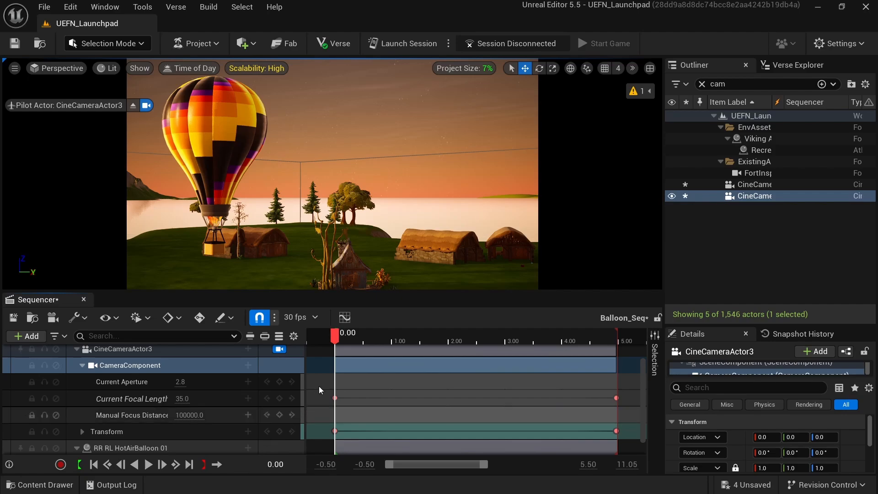
# Step: Move the first focal length keyframe to 2.00 seconds, scrub through the sequence, and delete that keyframe
pyautogui.moveTo(319, 382); pyautogui.dragTo(448, 398)
pyautogui.click(335, 333)
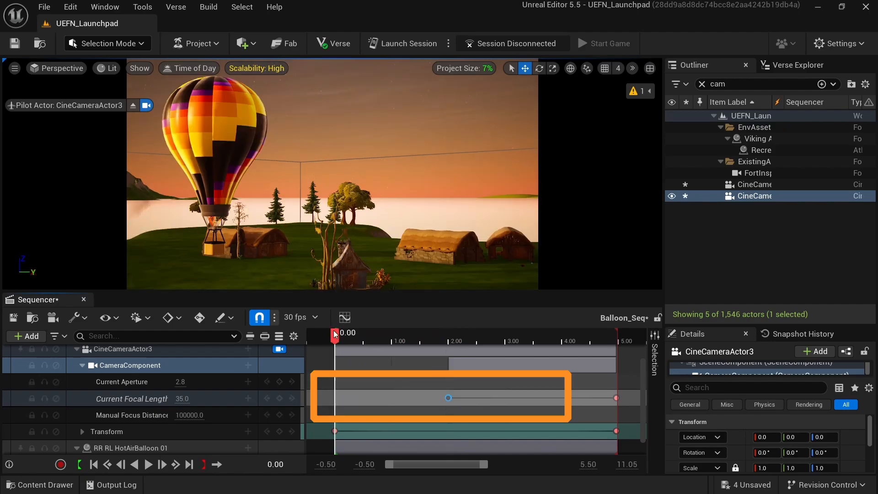
pyautogui.moveTo(336, 337); pyautogui.dragTo(610, 366)
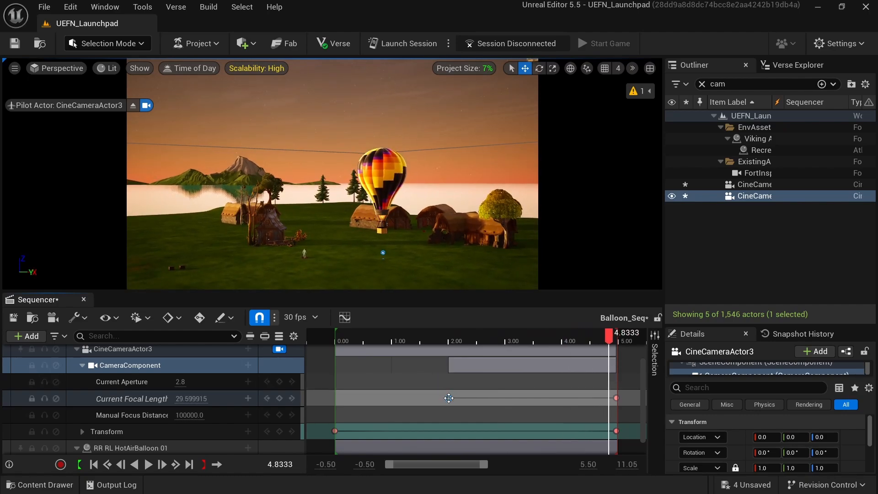
pyautogui.moveTo(466, 413); pyautogui.dragTo(435, 385)
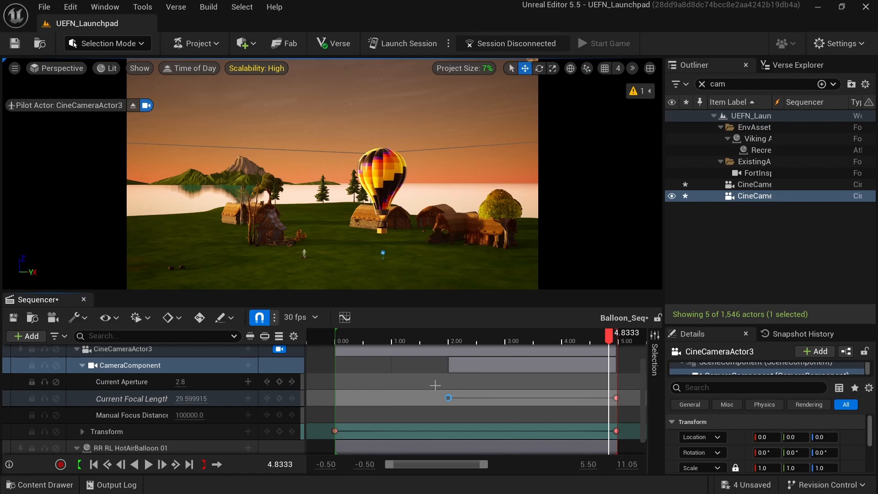
pyautogui.press('Delete')
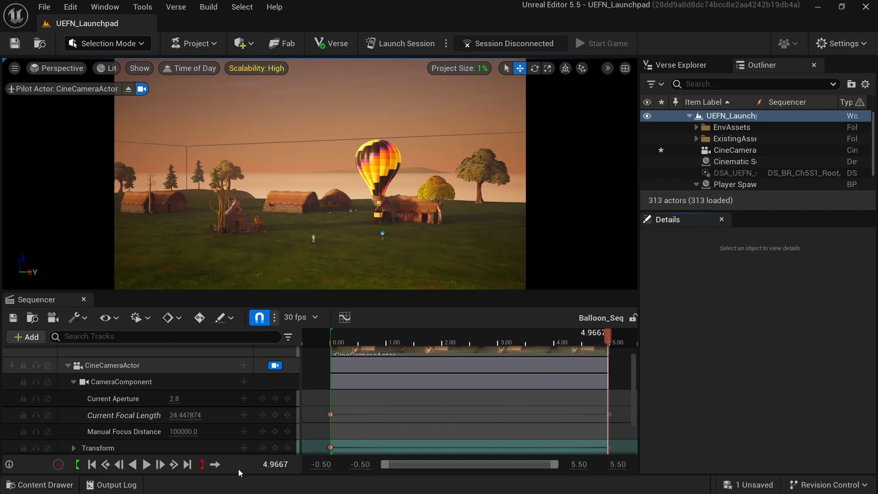
# Step: Enable look-at tracking on the cine camera with Wood Shanty Hut as the actor to track, and play the sequence from the start
pyautogui.click(150, 365)
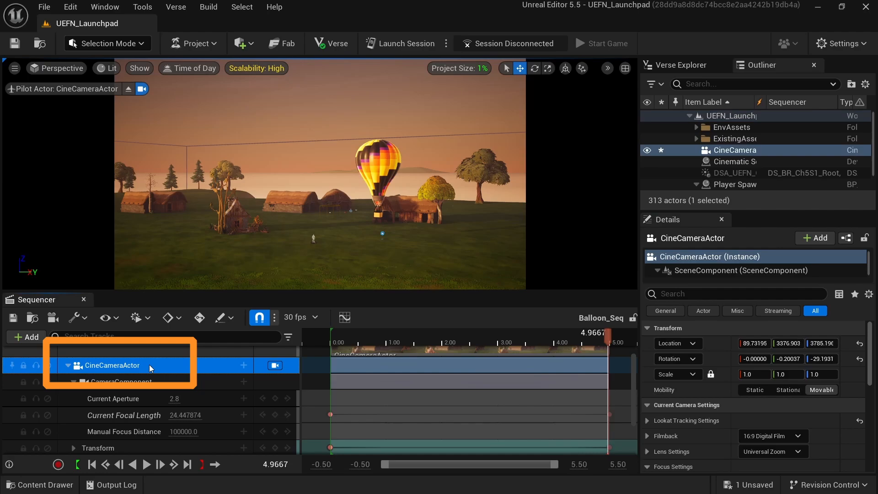
pyautogui.scroll(-2, 677, 400)
pyautogui.scroll(-1, 682, 396)
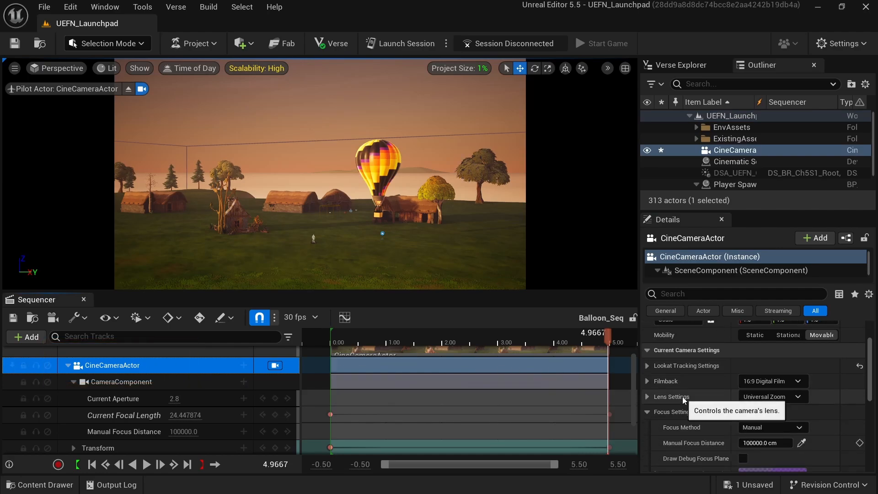
pyautogui.click(647, 365)
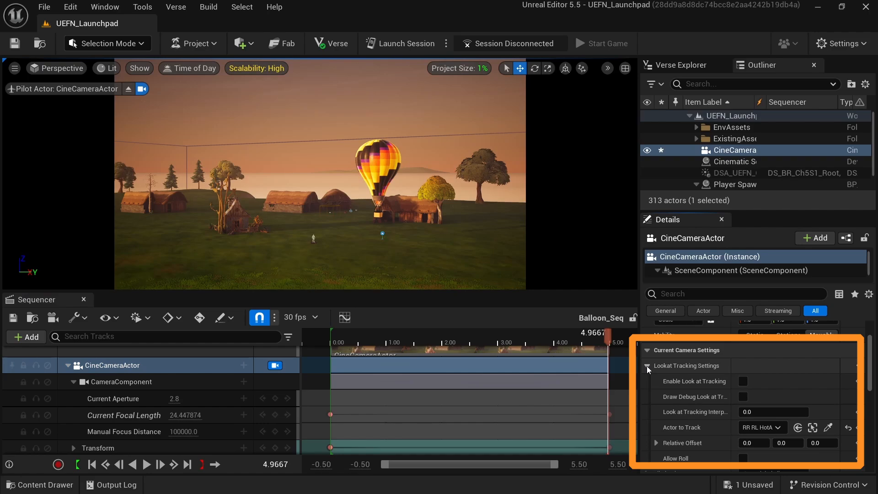
pyautogui.click(743, 382)
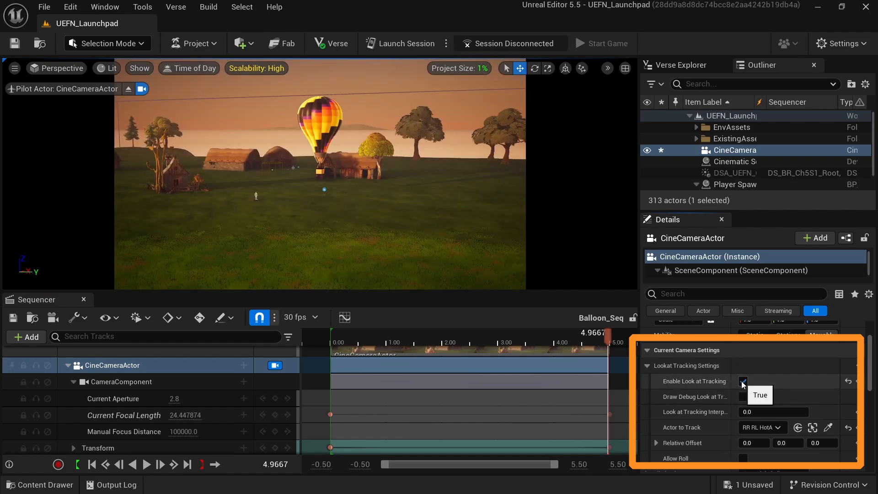
pyautogui.click(761, 427)
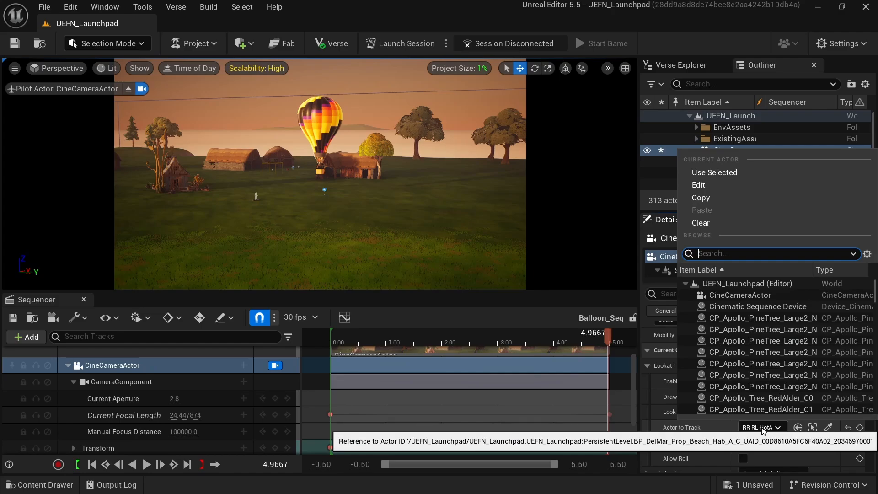
pyautogui.write('hut')
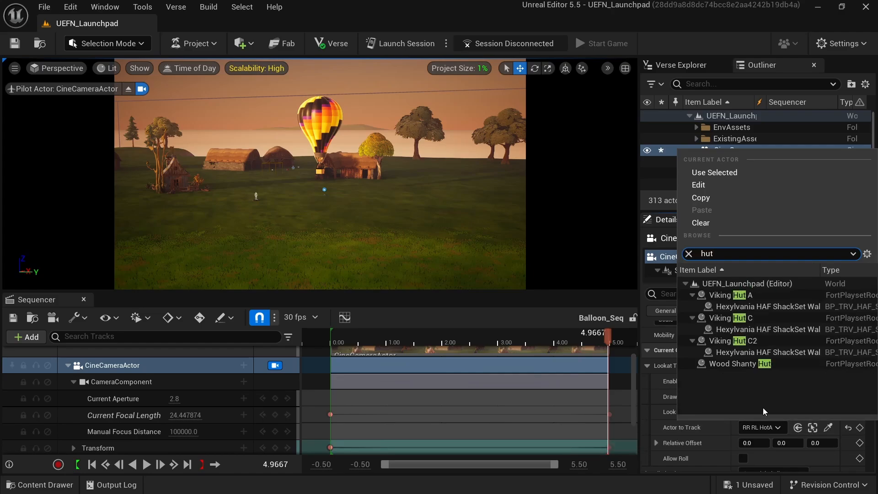
pyautogui.click(745, 365)
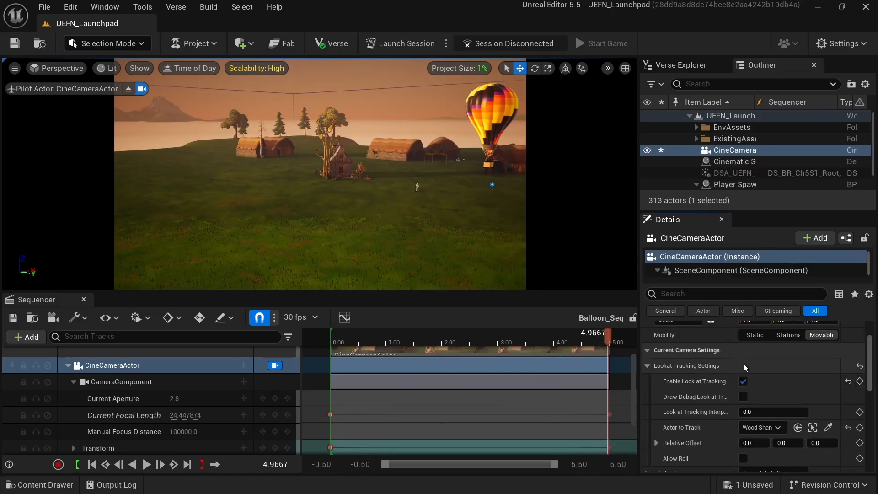
pyautogui.moveTo(339, 342); pyautogui.dragTo(327, 343)
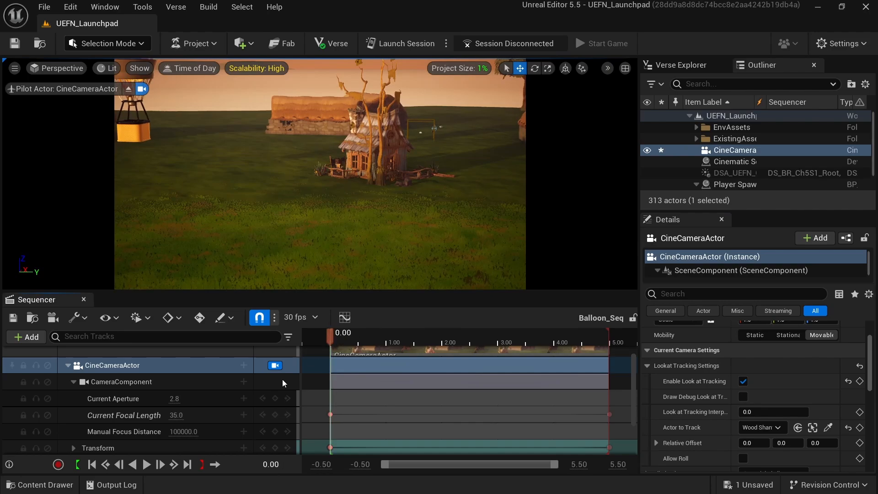
pyautogui.click(146, 464)
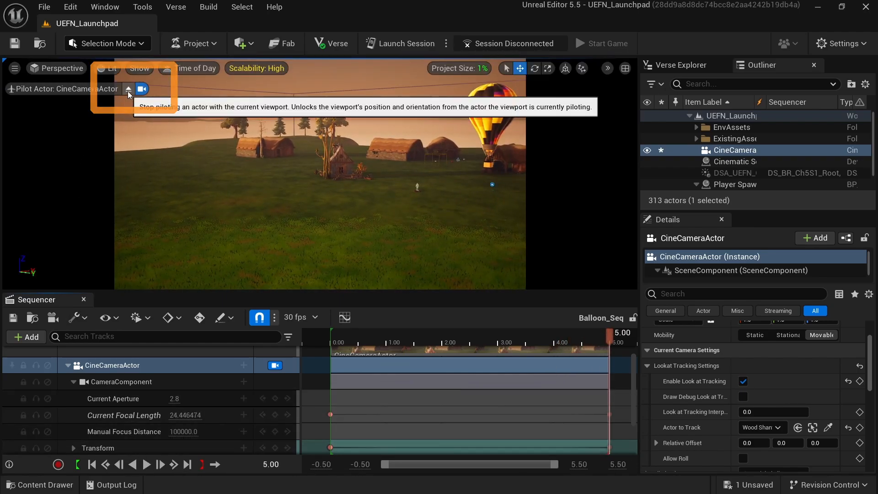
# Step: Stop piloting the cine camera to look around freely, lock the viewport to it again, and release it once more
pyautogui.click(128, 92)
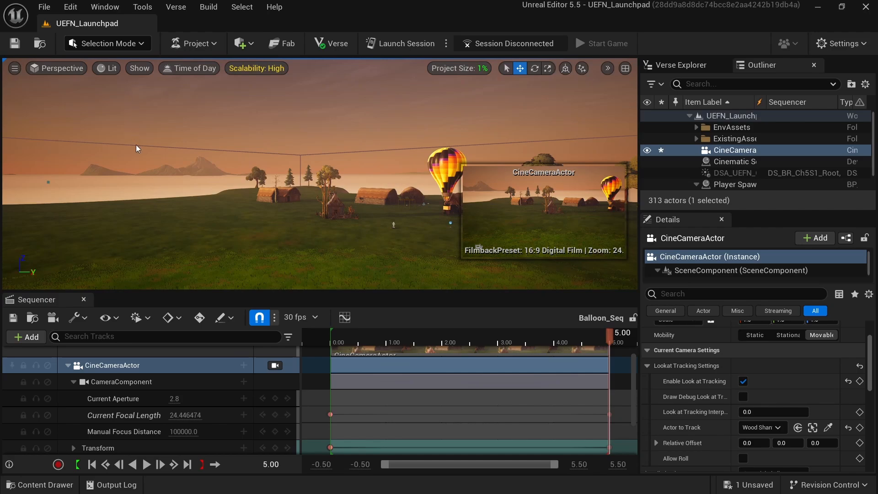
pyautogui.moveTo(200, 204)
pyautogui.mouseDown(button='right')
pyautogui.moveTo(270, 199)
pyautogui.moveTo(206, 206)
pyautogui.mouseUp(button='right')
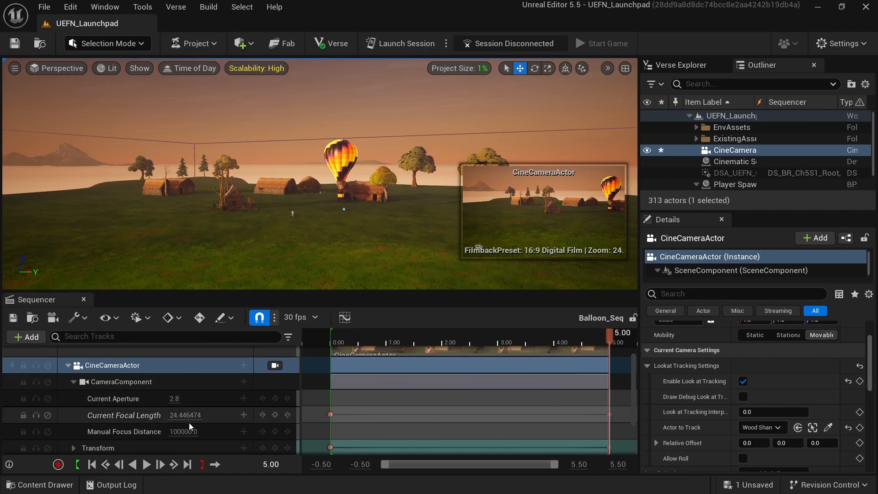
pyautogui.scroll(1, 192, 433)
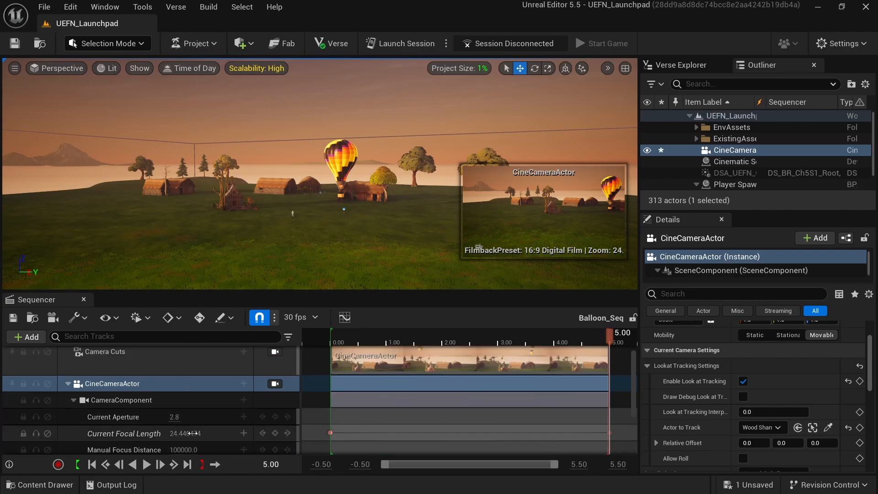
pyautogui.click(275, 385)
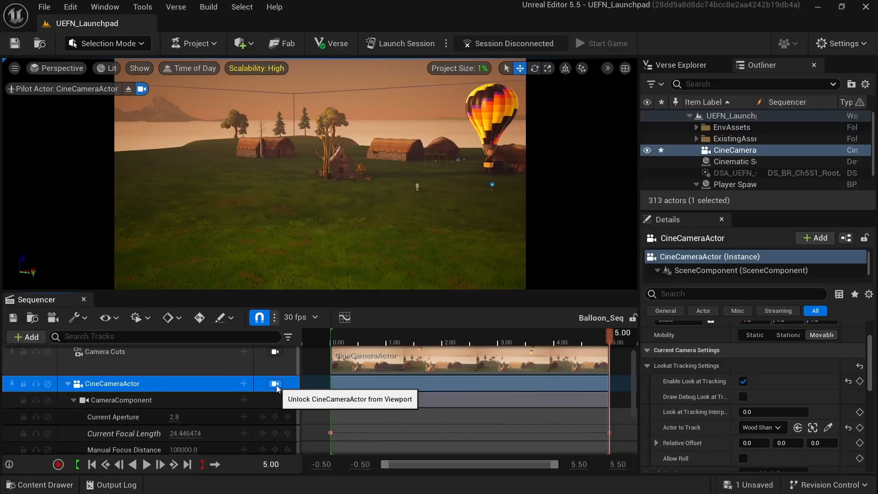
pyautogui.click(124, 86)
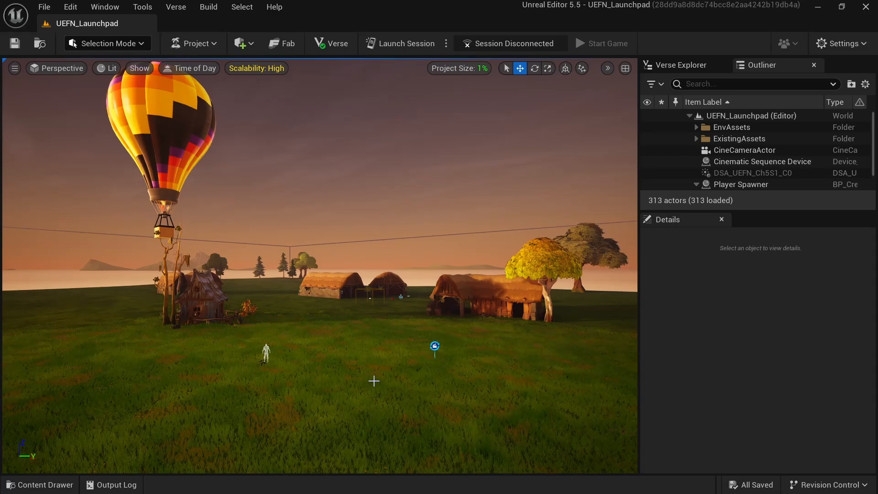
# Step: Place a Capture Area from the Fortnite content on the grass between the player spawner and the Cinematic Sequence Device
pyautogui.hotkey('ctrl', 'space')
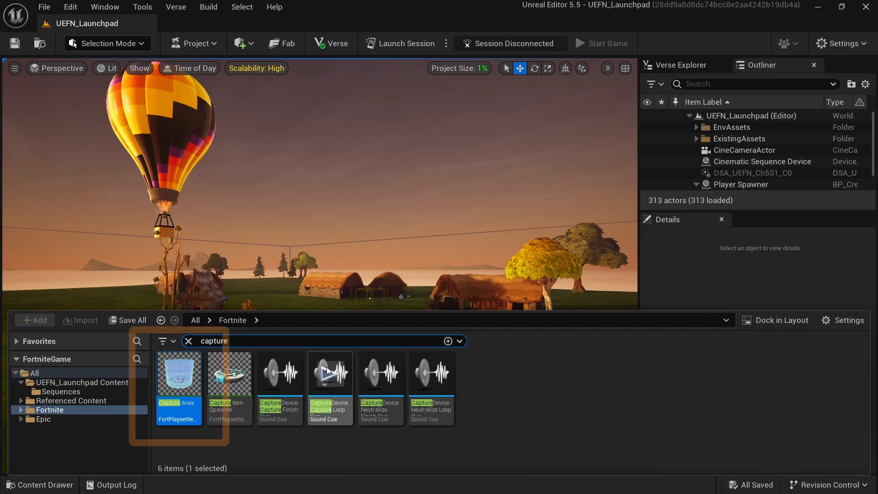
pyautogui.moveTo(189, 418)
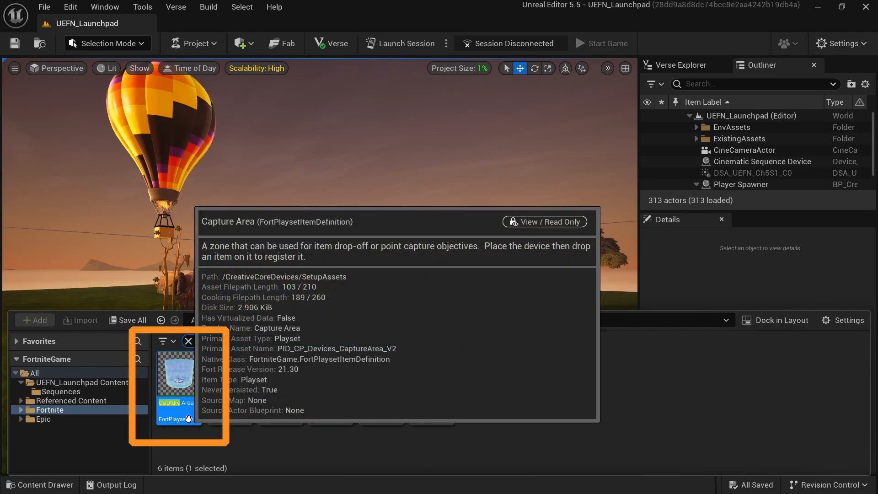
pyautogui.moveTo(189, 418); pyautogui.dragTo(364, 390)
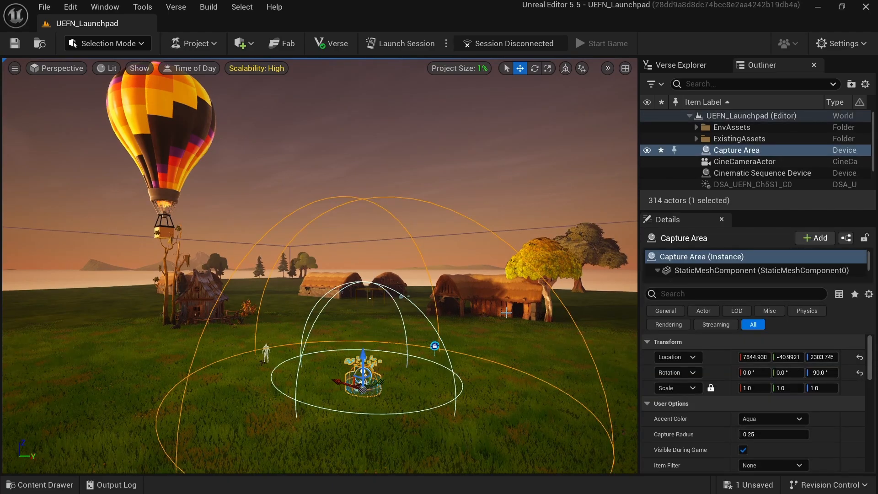
# Step: Turn off Loop Playback and Auto Play on the Cinematic Sequence Device
pyautogui.click(434, 346)
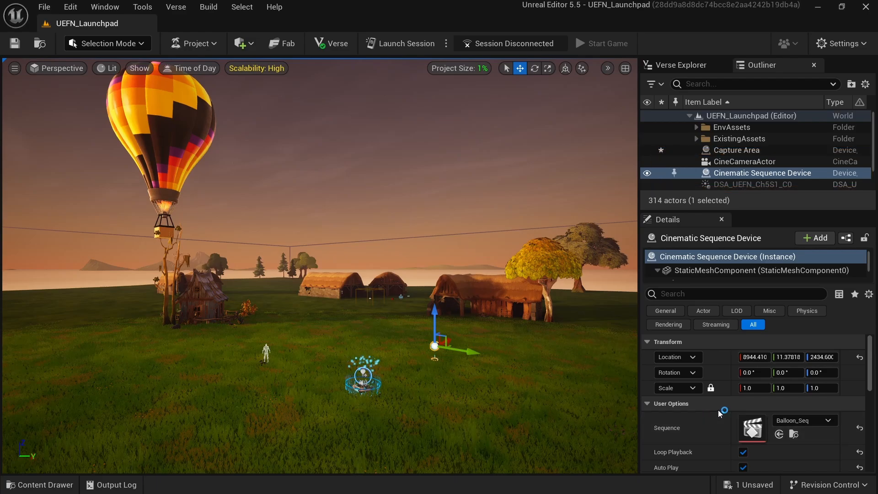
pyautogui.scroll(-2, 726, 401)
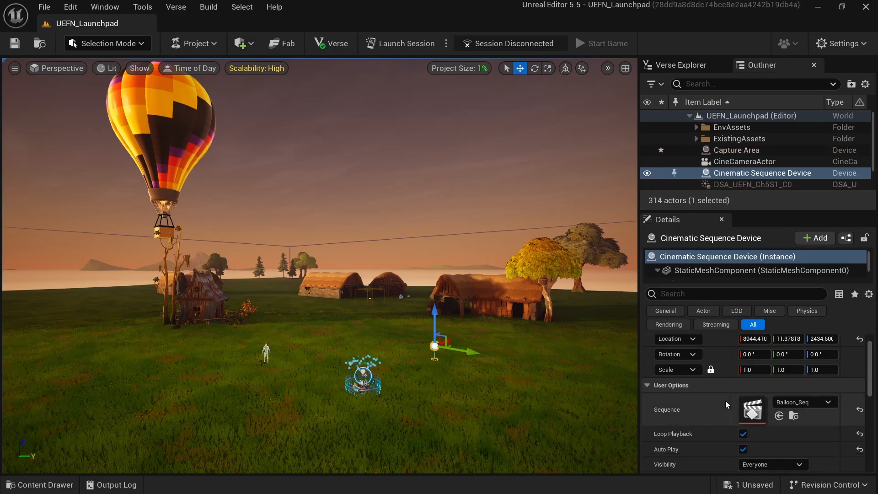
pyautogui.click(743, 416)
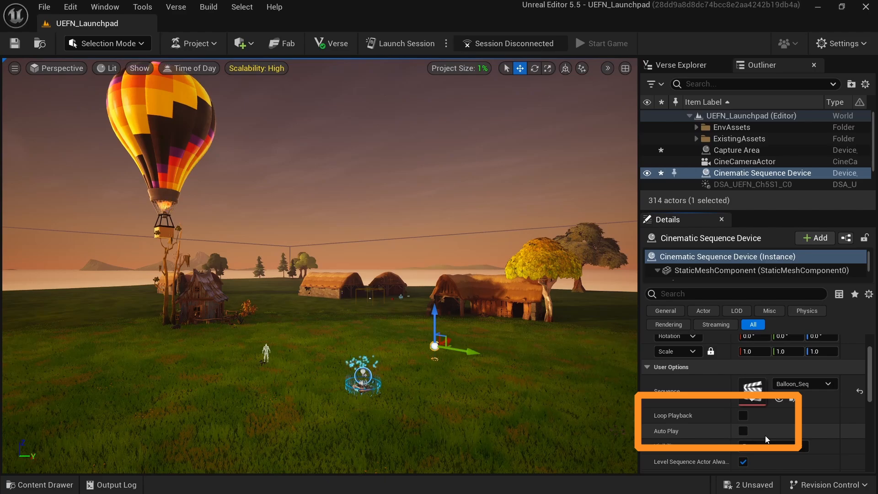
# Step: Add a Play Function binding on the Cinematic Sequence Device to the Capture Area's On Player Entering Zone event, and save the project
pyautogui.scroll(-5, 782, 421)
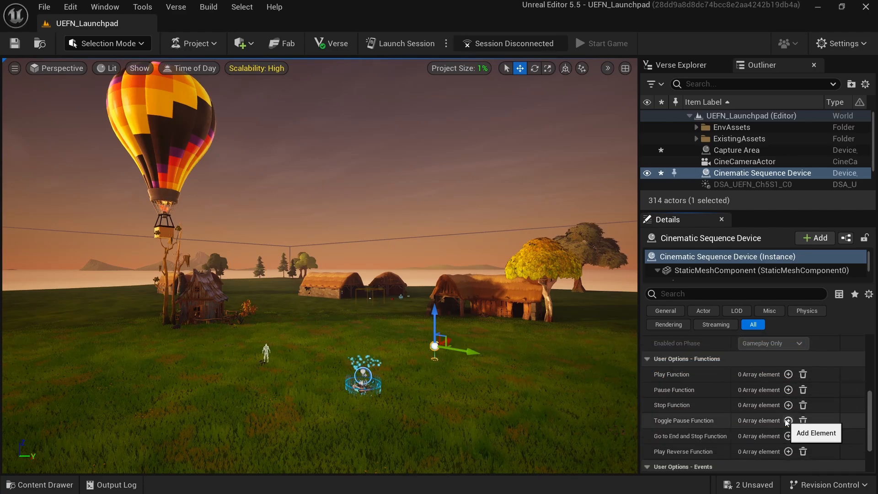
pyautogui.click(788, 374)
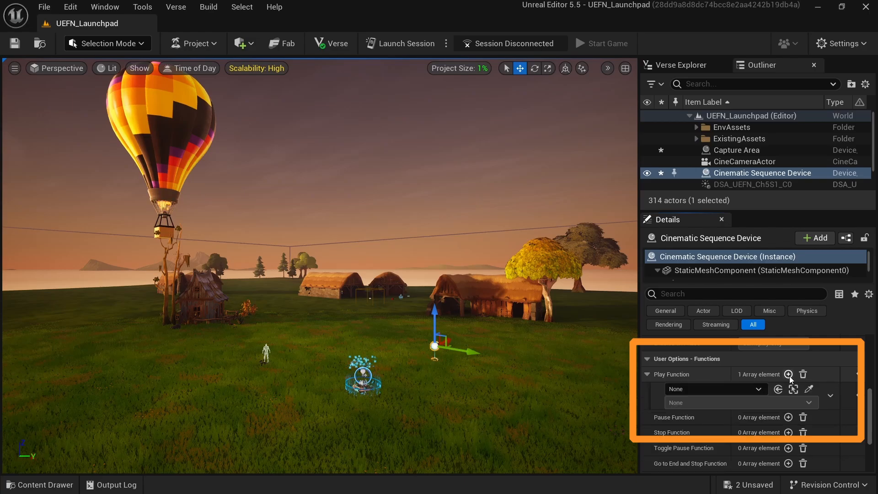
pyautogui.click(750, 391)
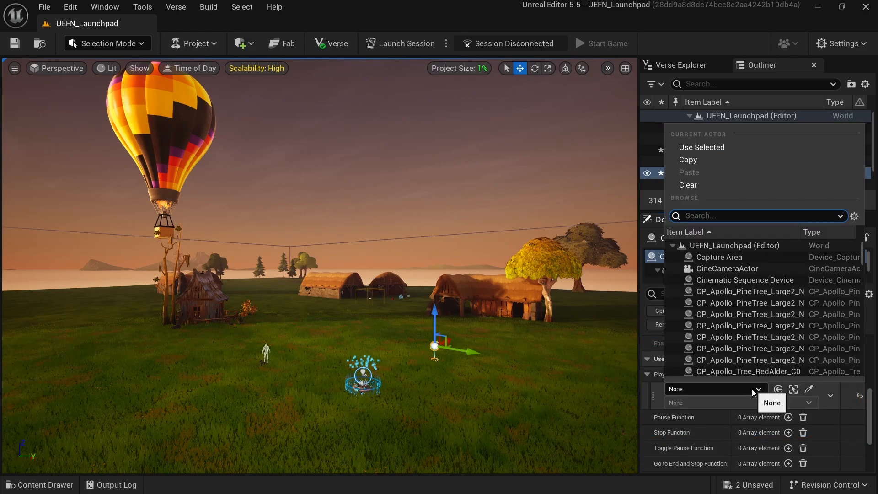
pyautogui.write('capture')
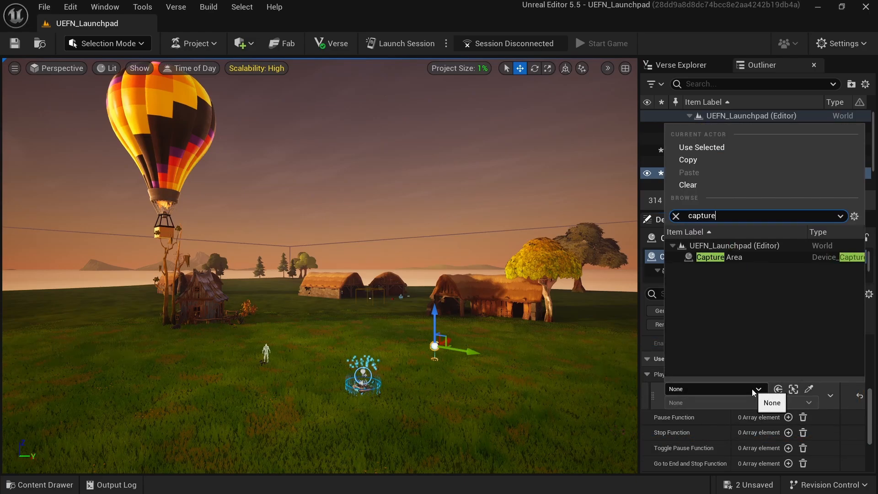
pyautogui.click(746, 258)
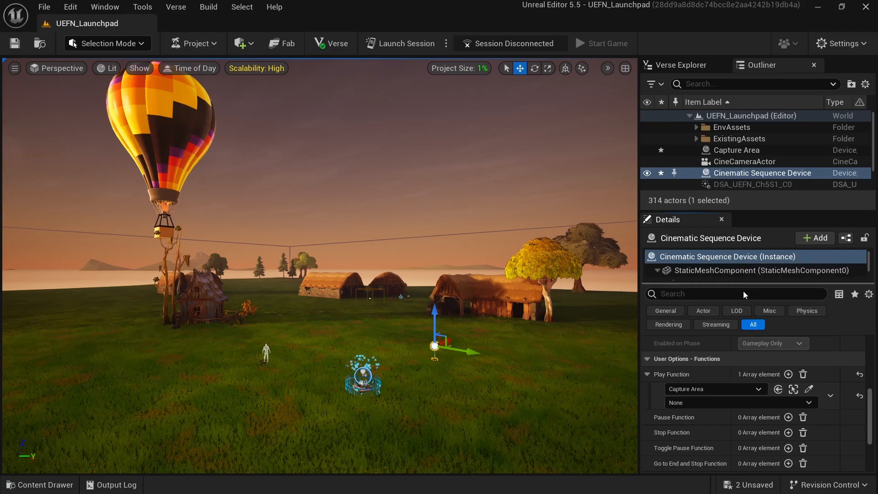
pyautogui.click(737, 402)
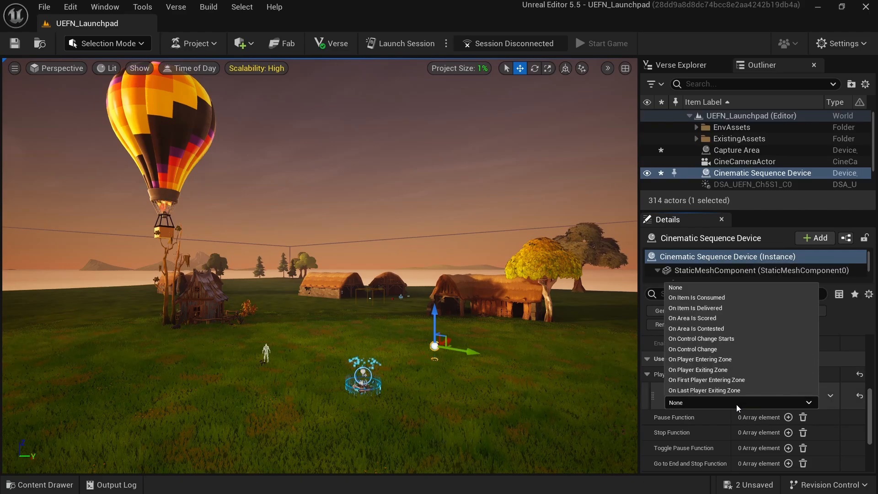
pyautogui.click(726, 361)
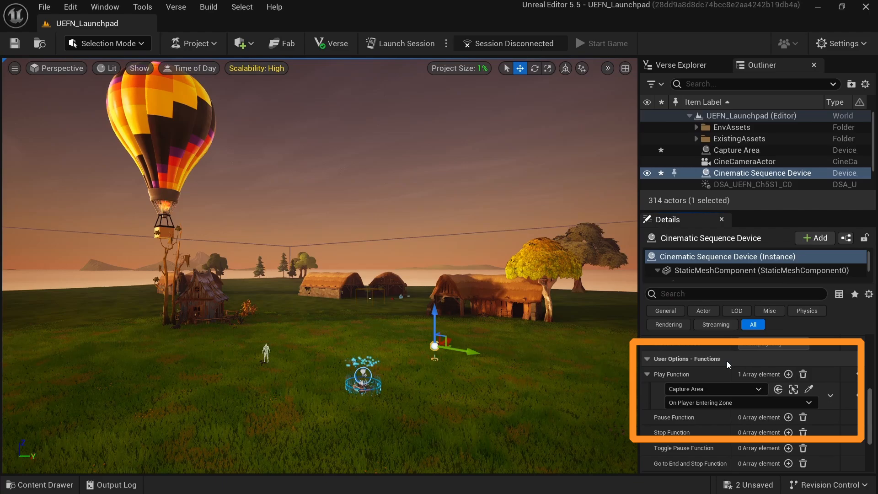
pyautogui.hotkey('ctrl', 's')
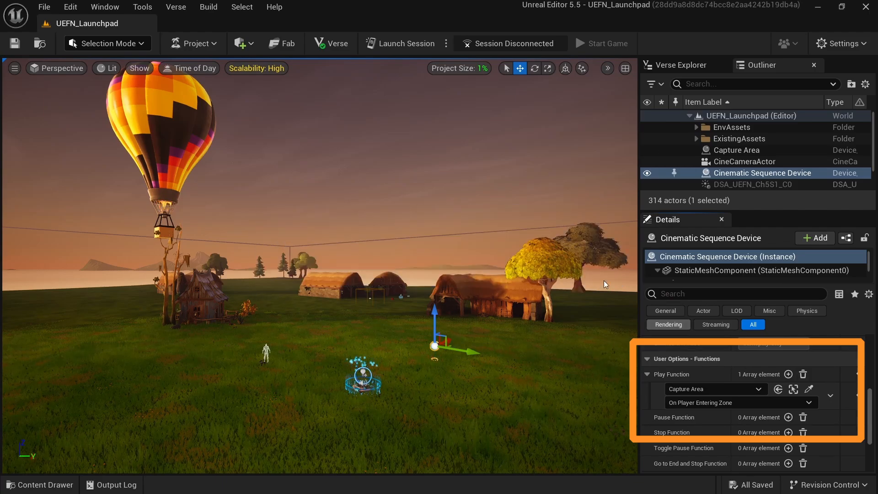
# Step: Launch a game session and run the character into the Capture Area repeatedly to test triggering the balloon sequence
pyautogui.click(414, 45)
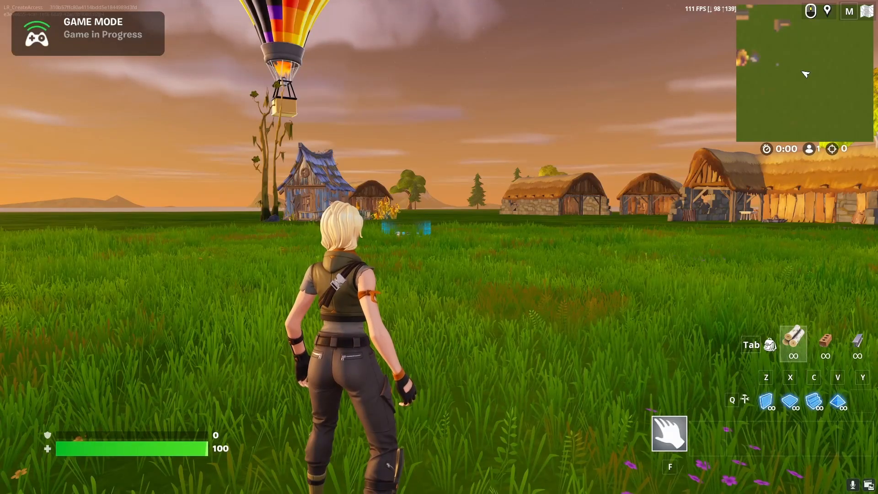
pyautogui.press('w')
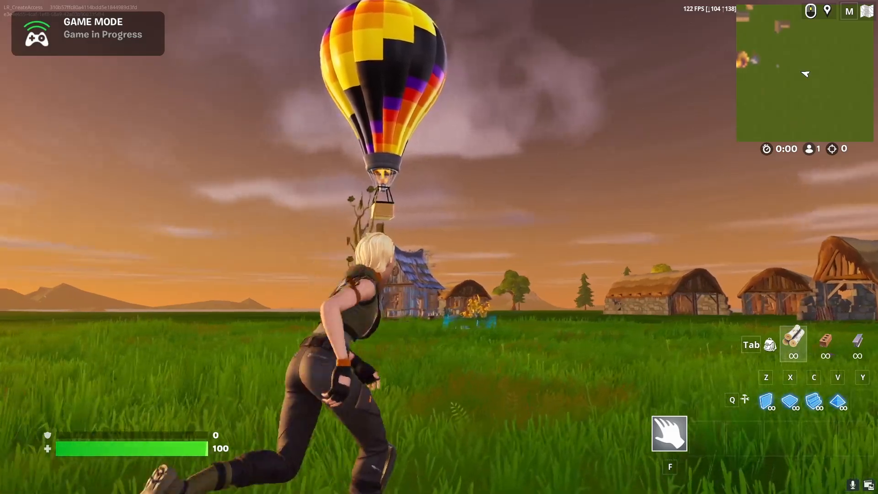
pyautogui.press('w')
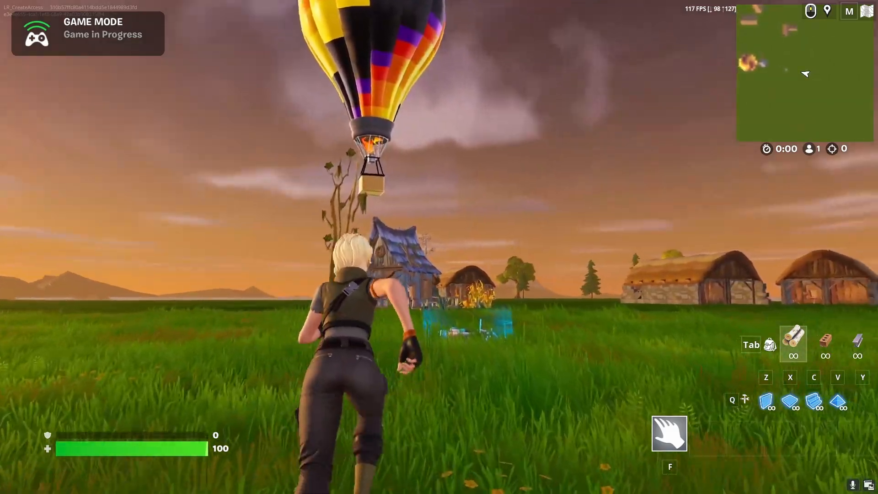
pyautogui.press('w')
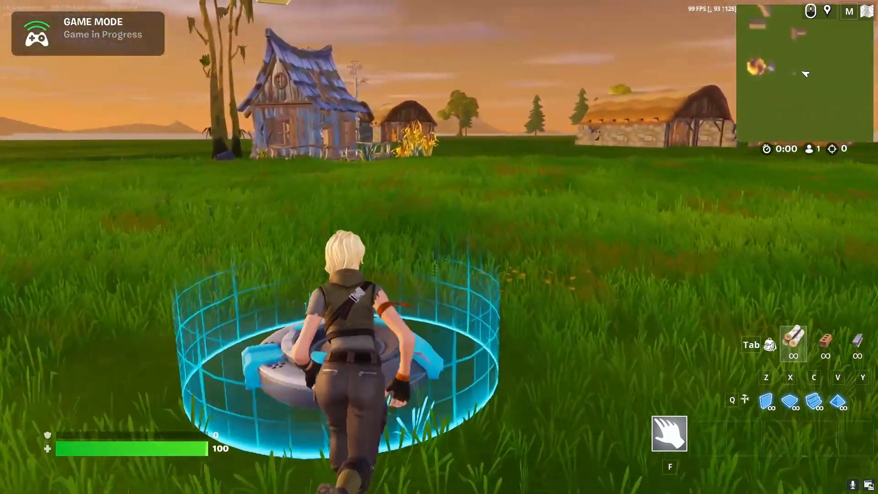
pyautogui.press('w')
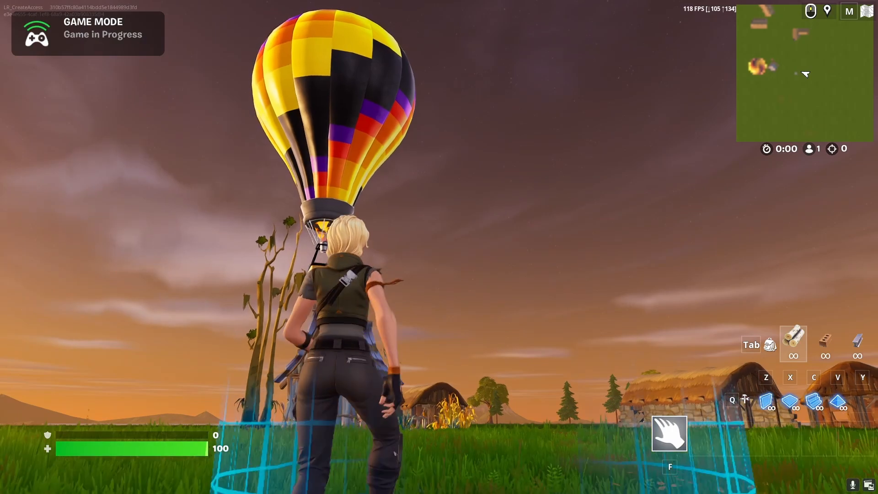
pyautogui.press('w')
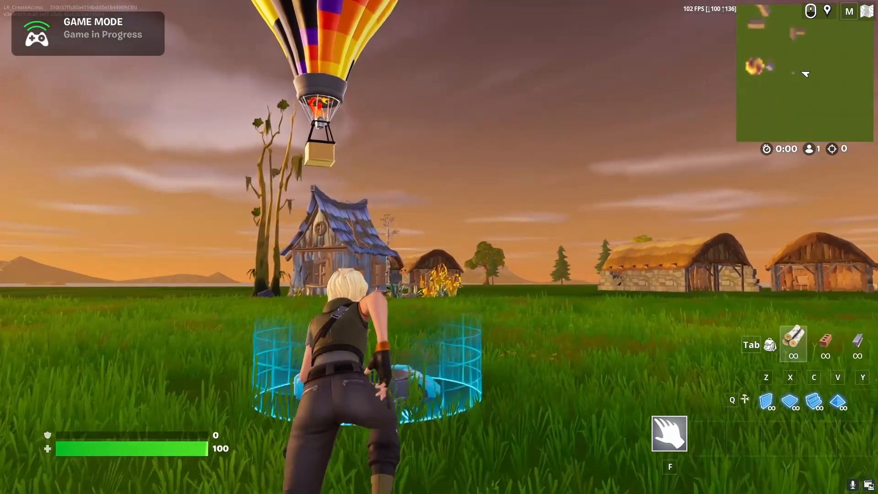